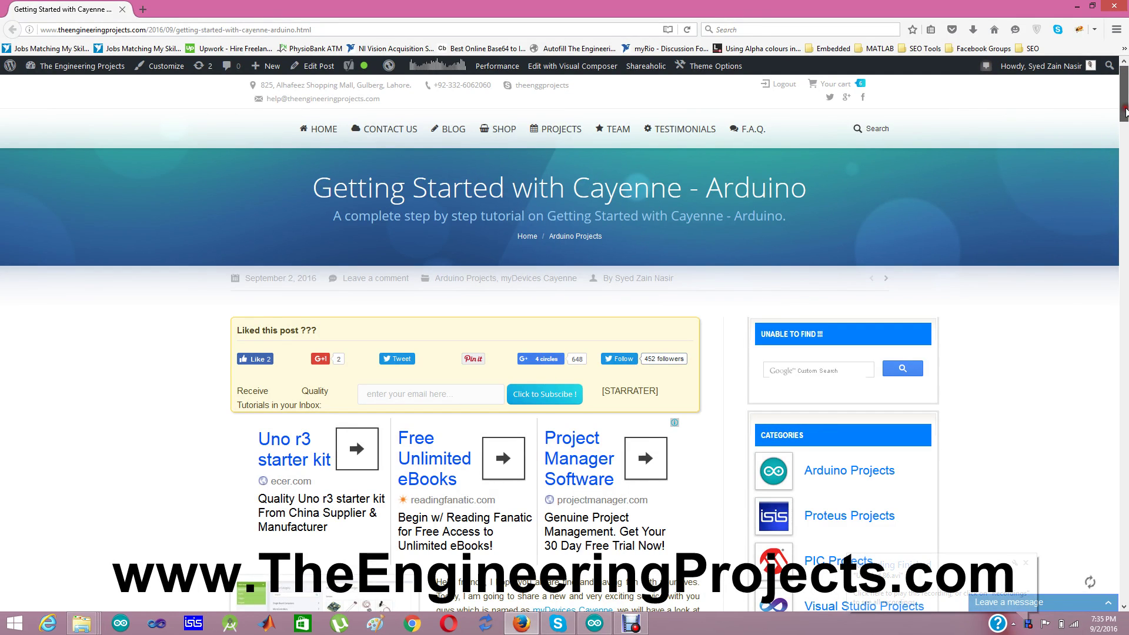
Scroll through the tutorial and open its myDevices Cayenne link in a new tab.
drag(1127, 112, 1127, 122)
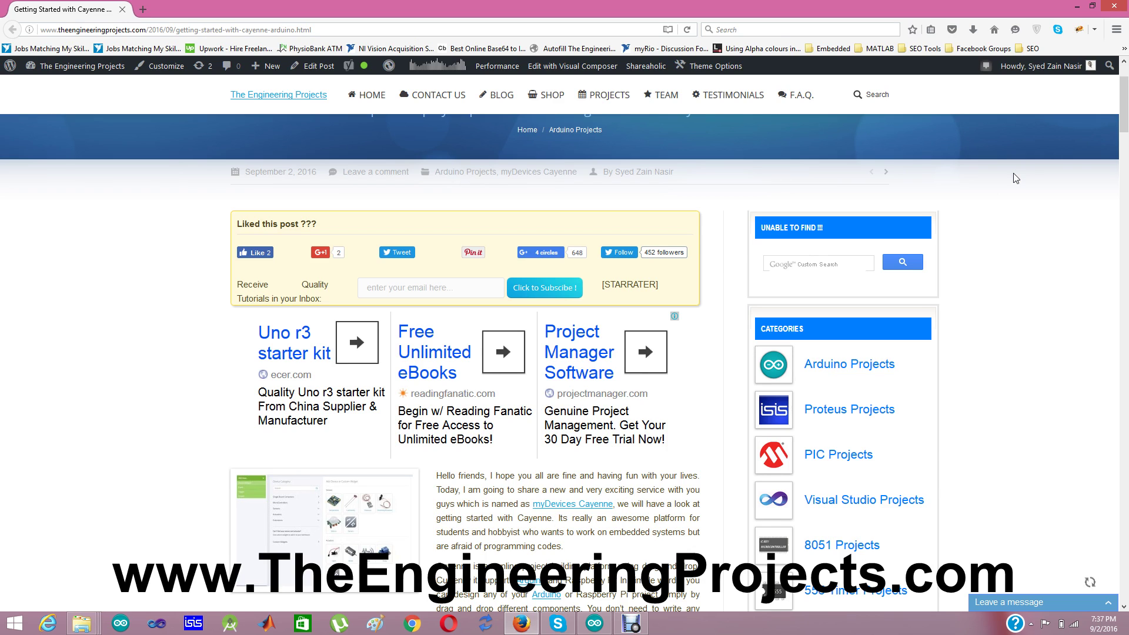
scroll(1016, 178, up, 3)
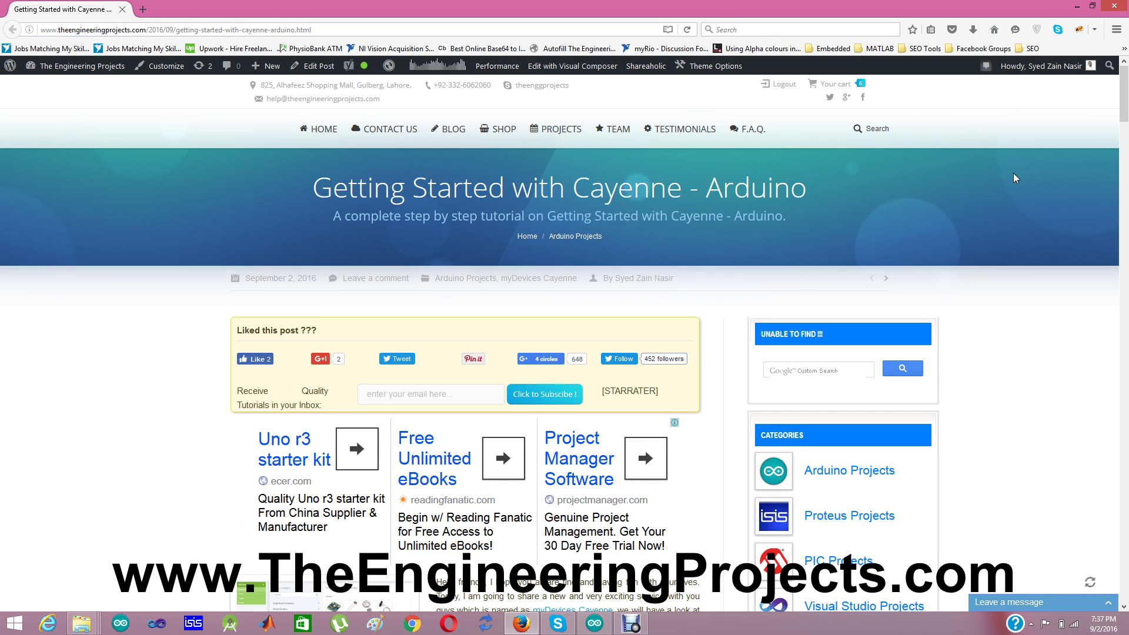
scroll(1013, 174, down, 5)
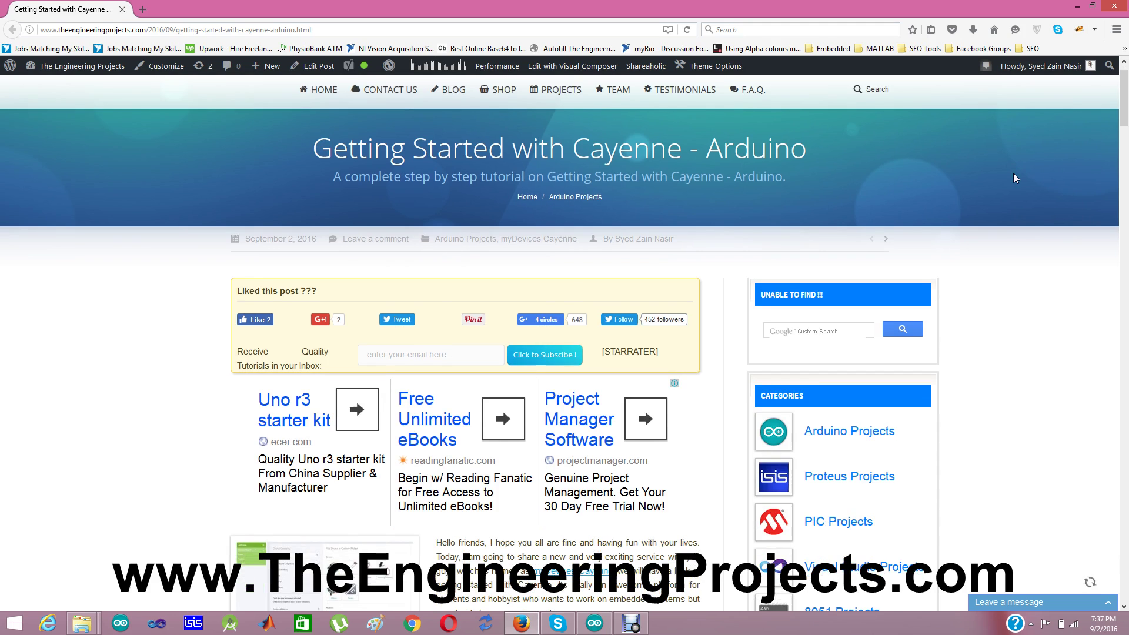
scroll(1016, 178, down, 6)
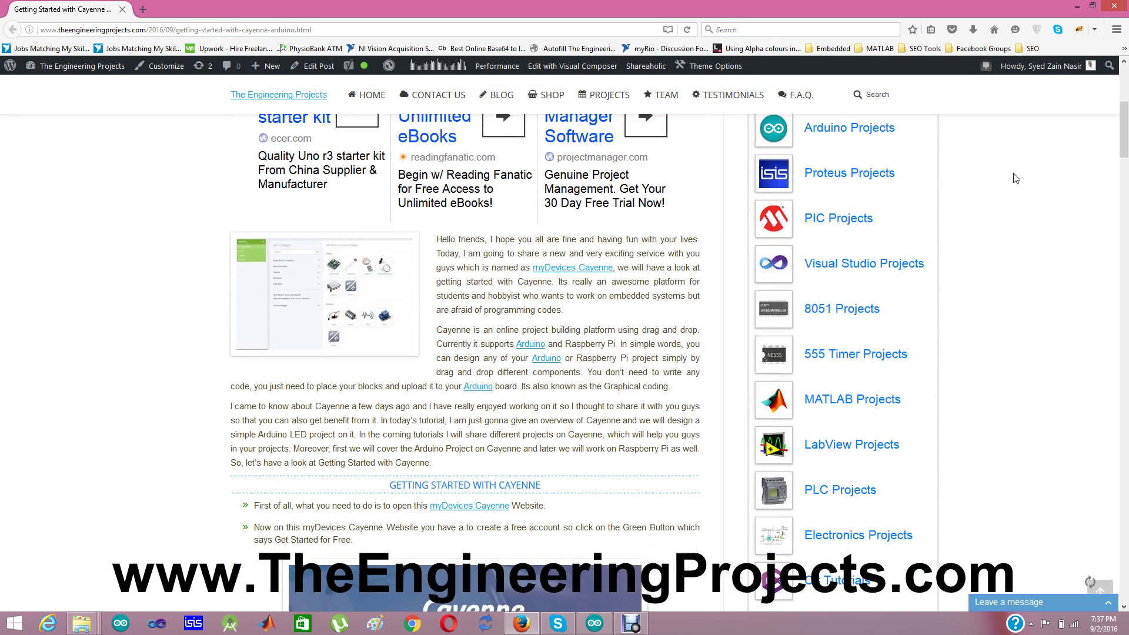
scroll(1016, 178, down, 2)
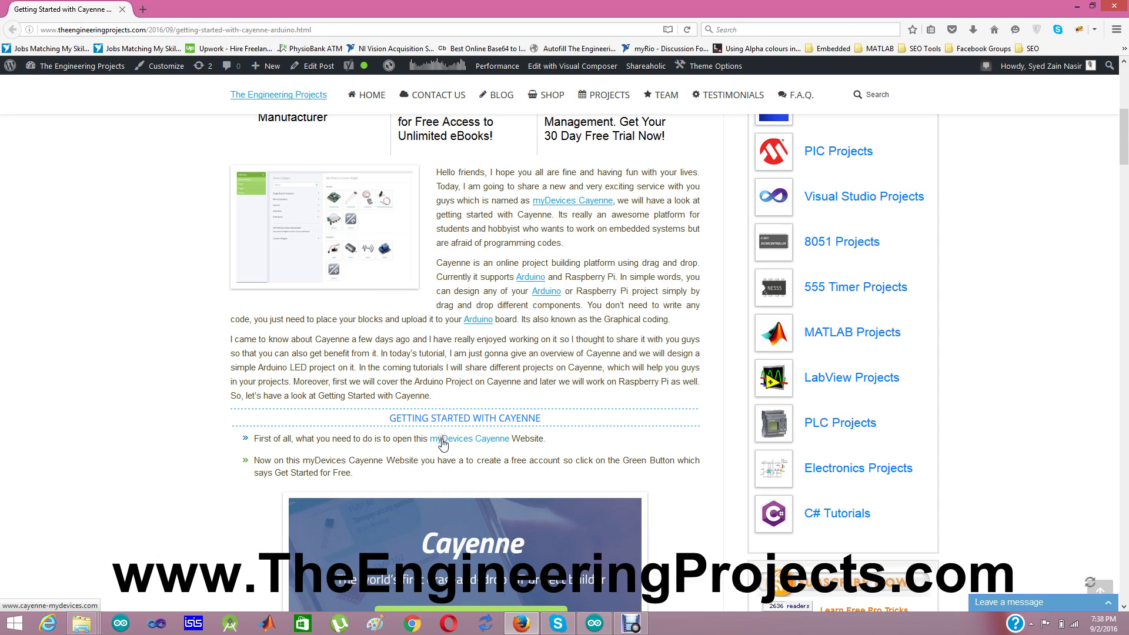
click(443, 442)
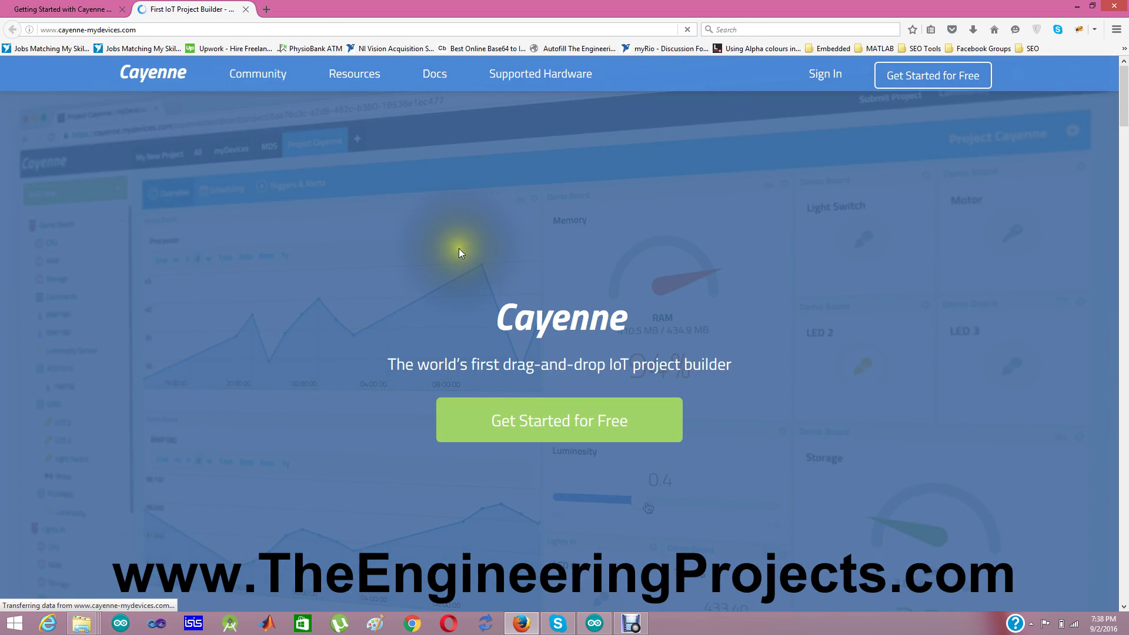
Use the green Get Started for Free button on the Cayenne home page.
scroll(396, 142, down, 1)
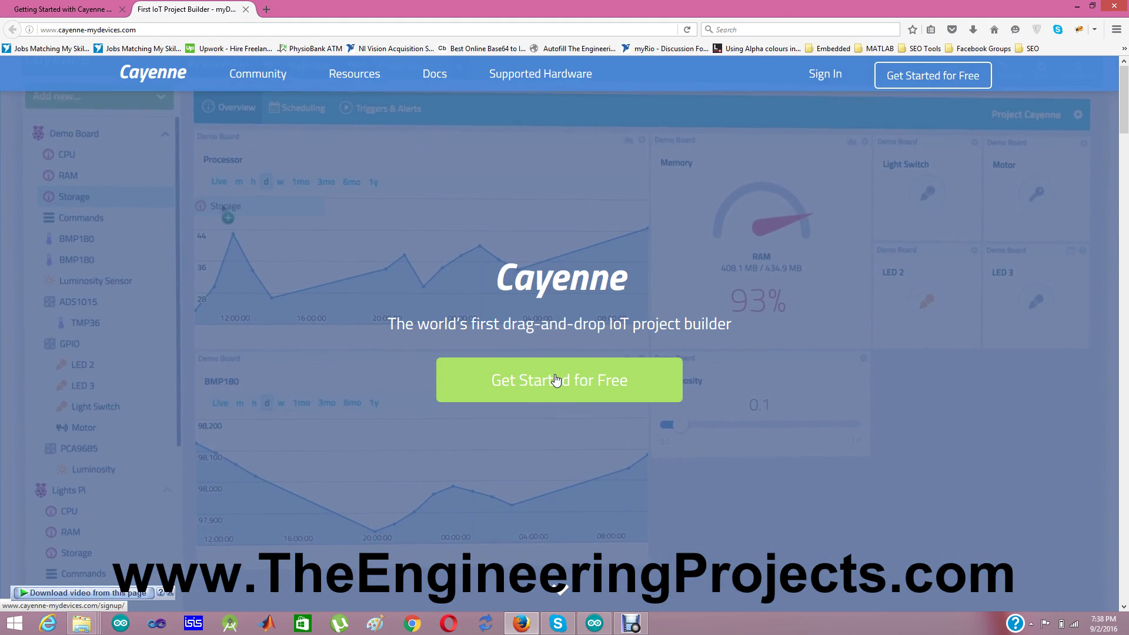
click(556, 381)
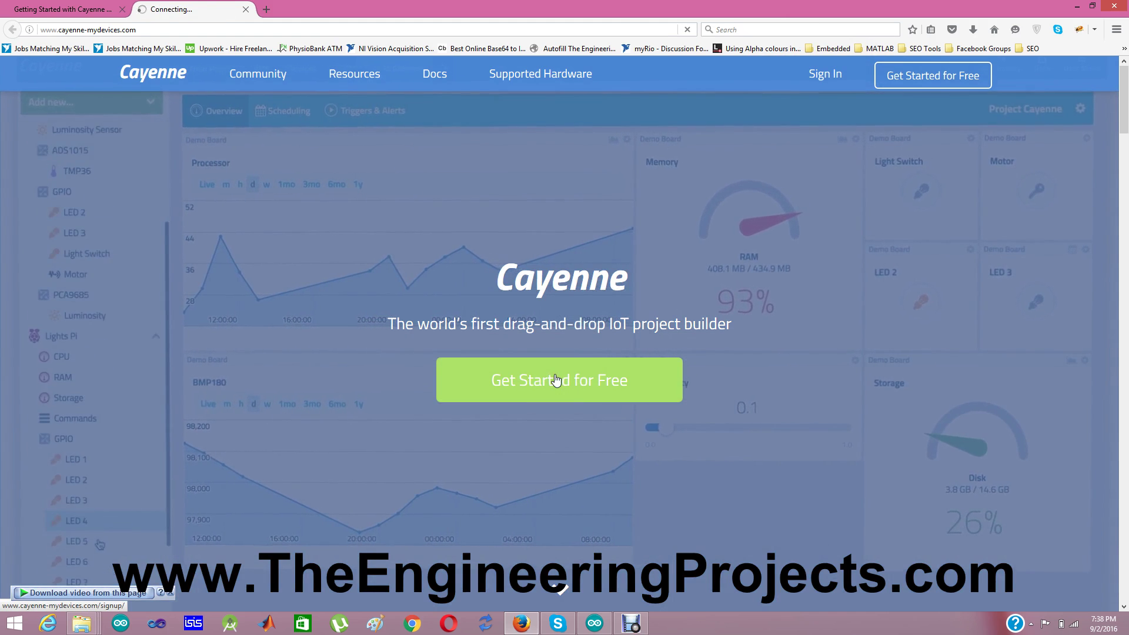
click(557, 380)
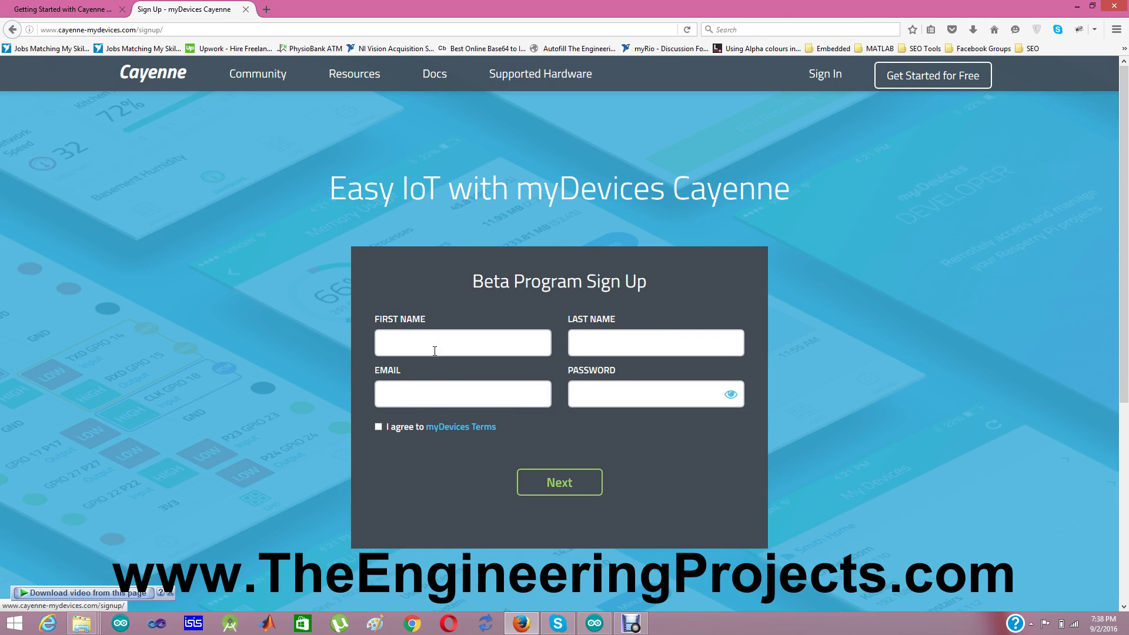
Fill in First Name and Last Name from saved autocomplete entries.
click(429, 347)
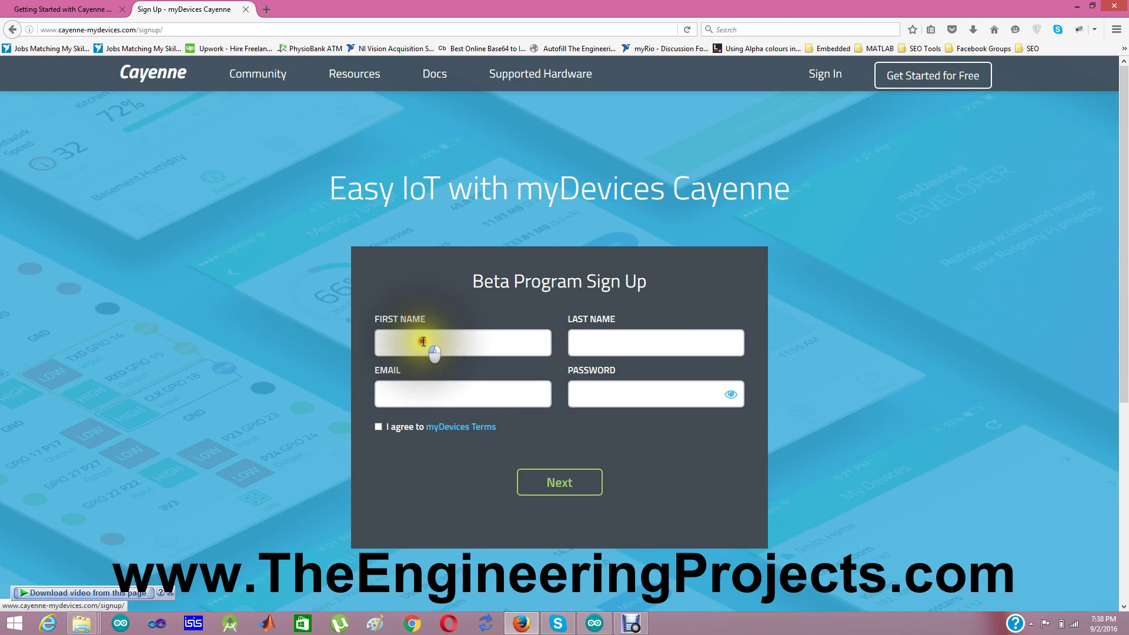
click(421, 341)
click(425, 356)
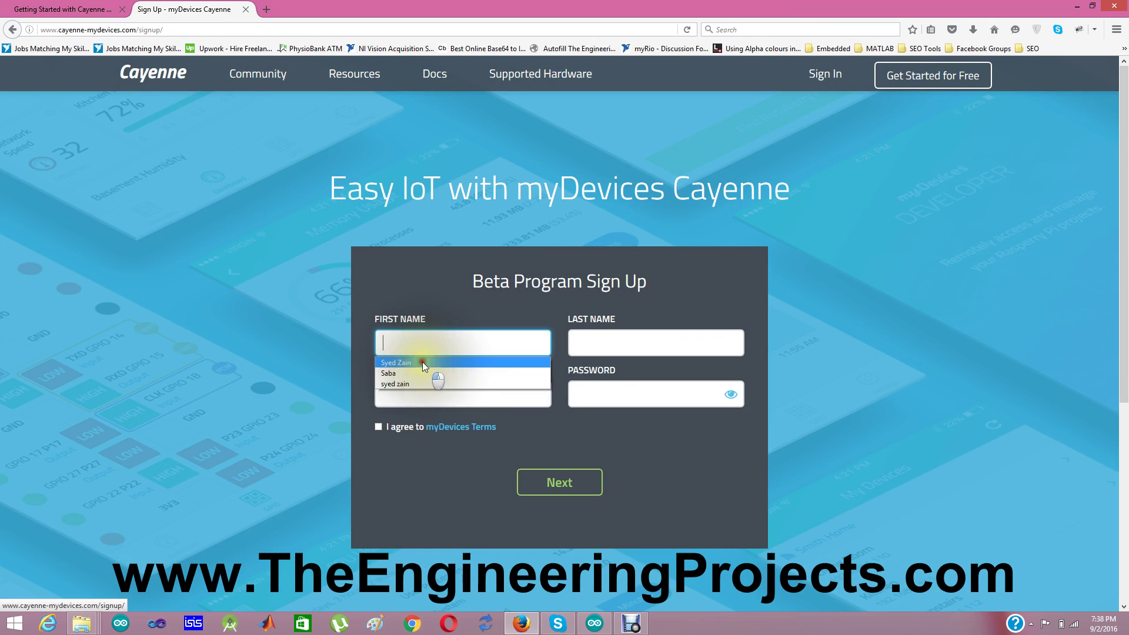
click(423, 361)
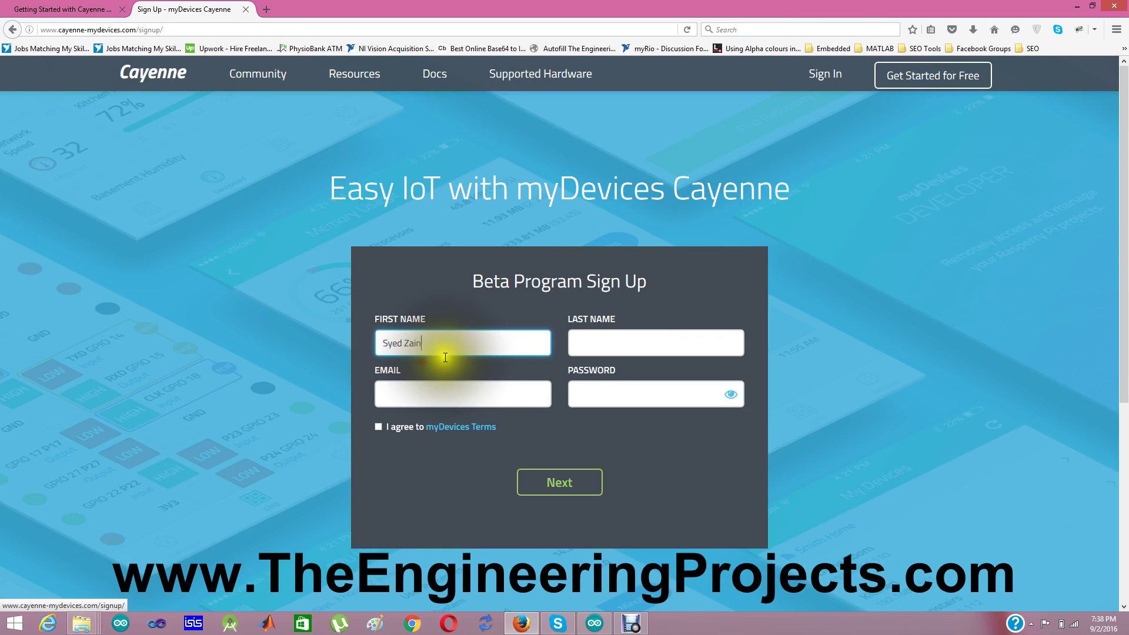
click(593, 343)
click(593, 362)
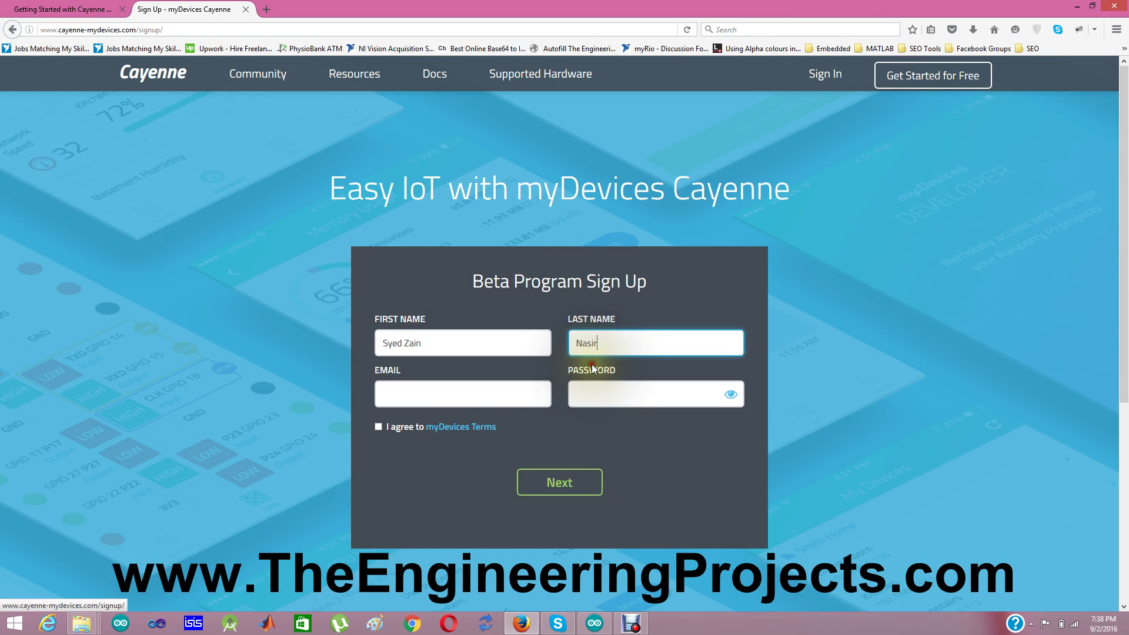
Fill in the account e-mail address from the saved suggestions.
click(462, 396)
click(465, 398)
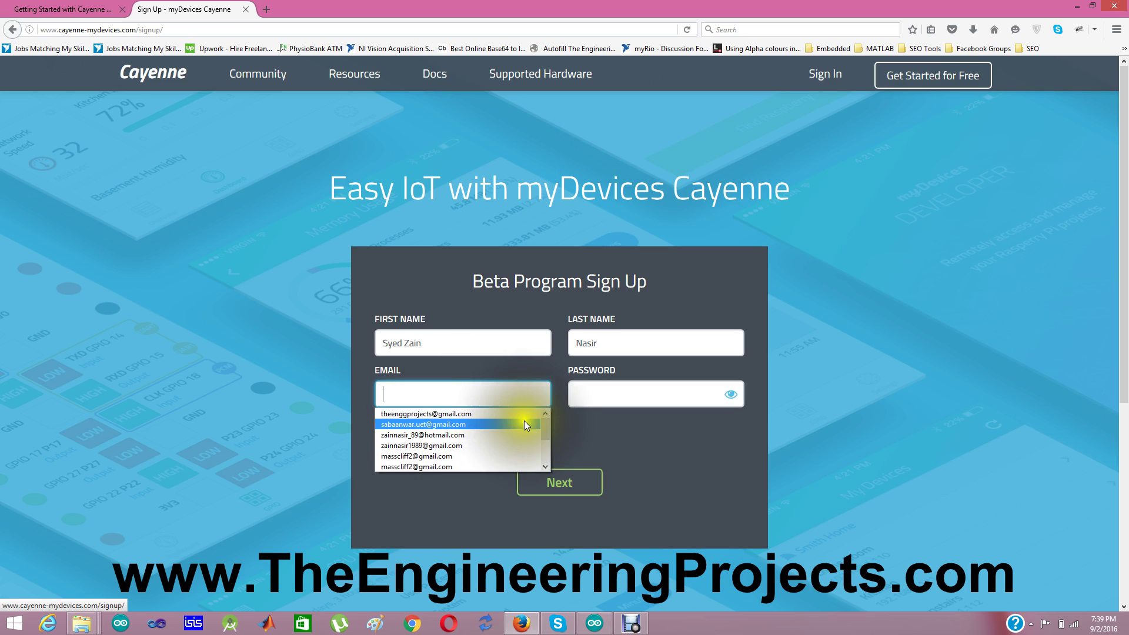
text(zainnasi)
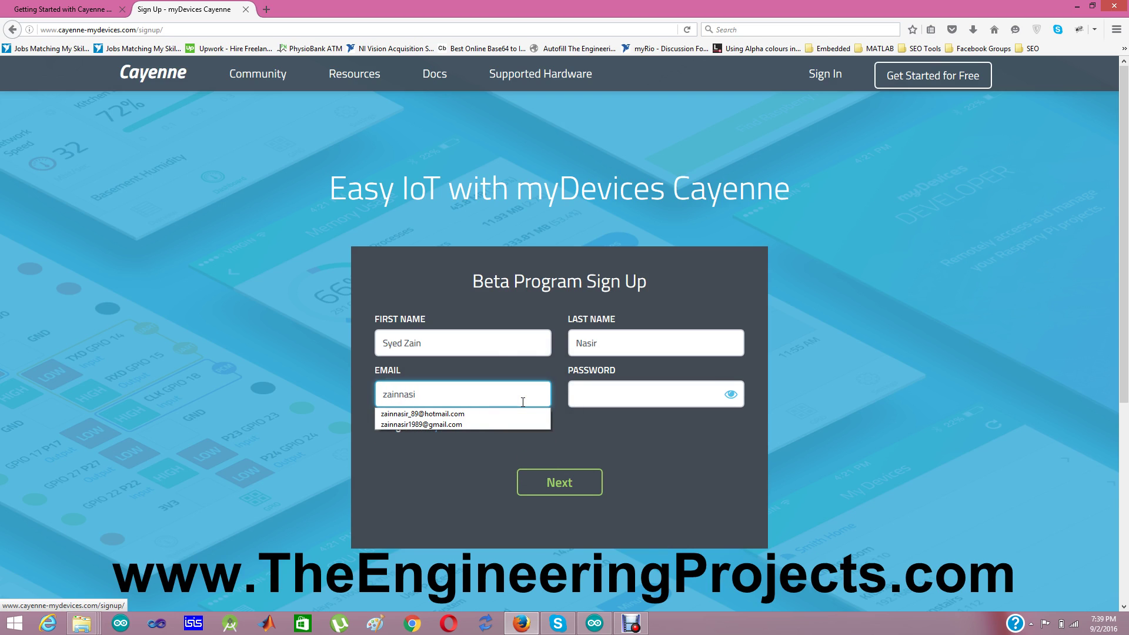
key(Down)
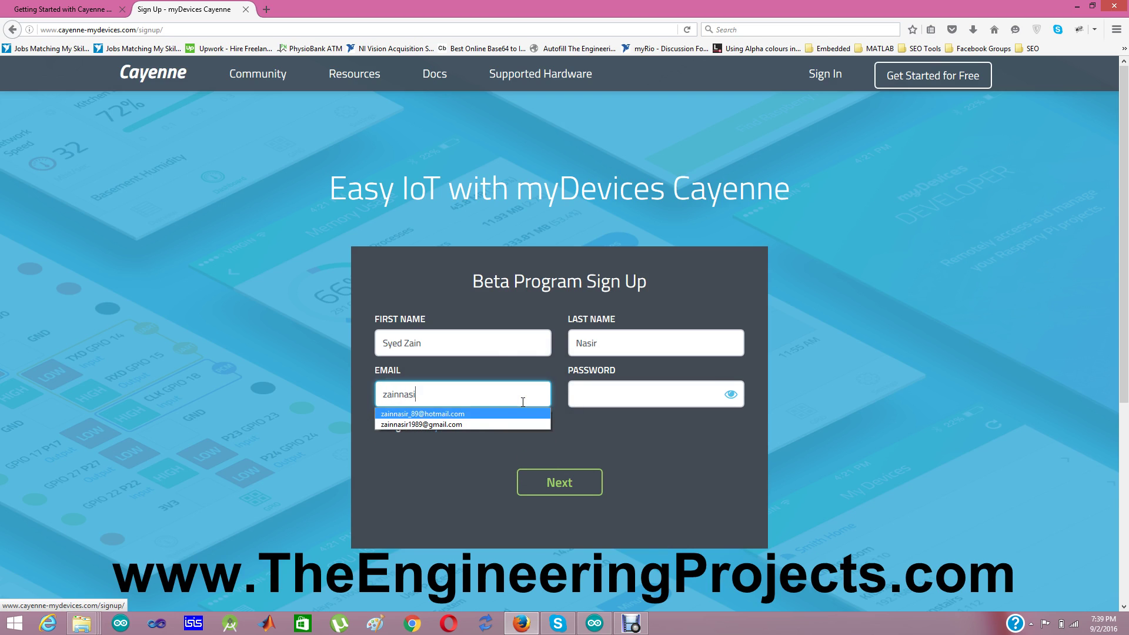
key(Down)
key(Down)
key(Up)
key(Down)
key(Down)
key(Down)
key(Down)
key(Up)
key(Return)
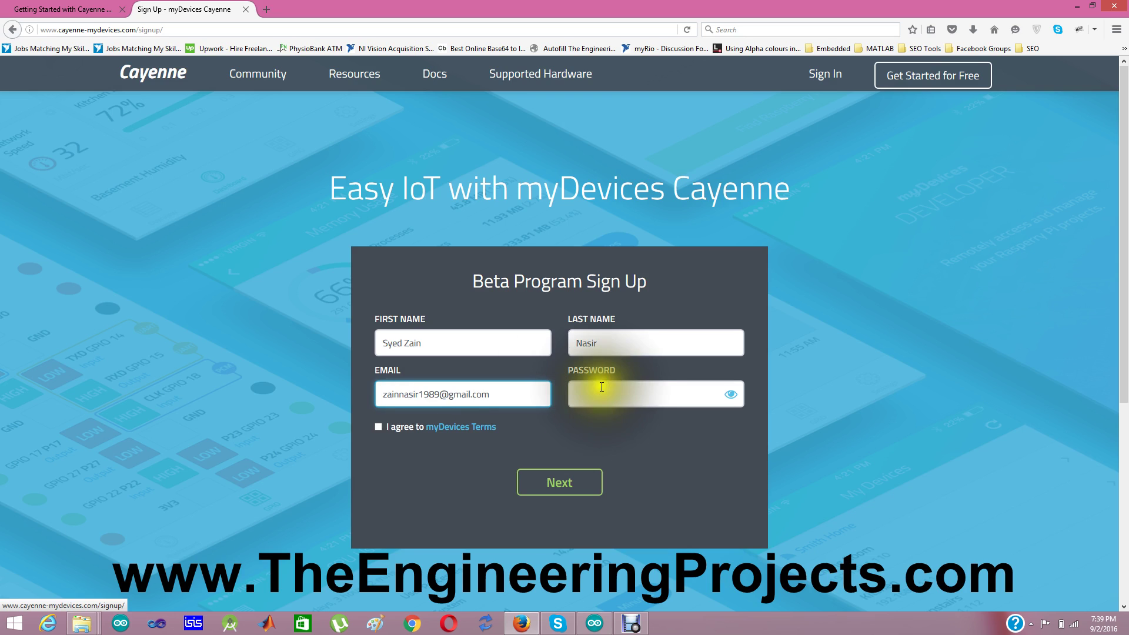
Fill in and reveal the password, agree to the myDevices Terms, and submit.
click(661, 392)
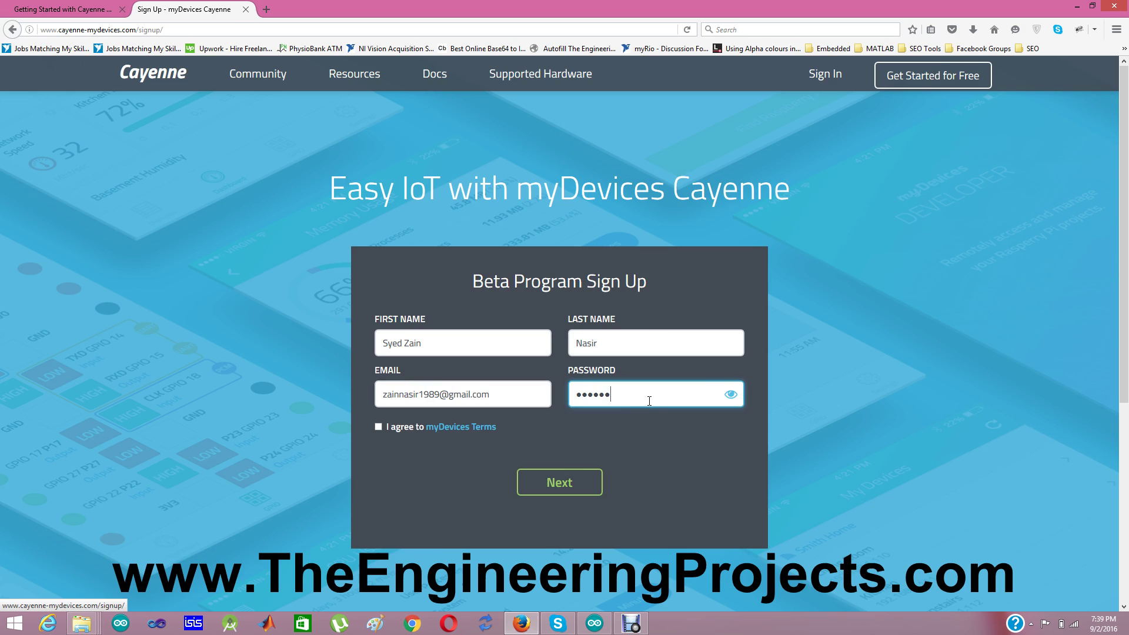
click(731, 394)
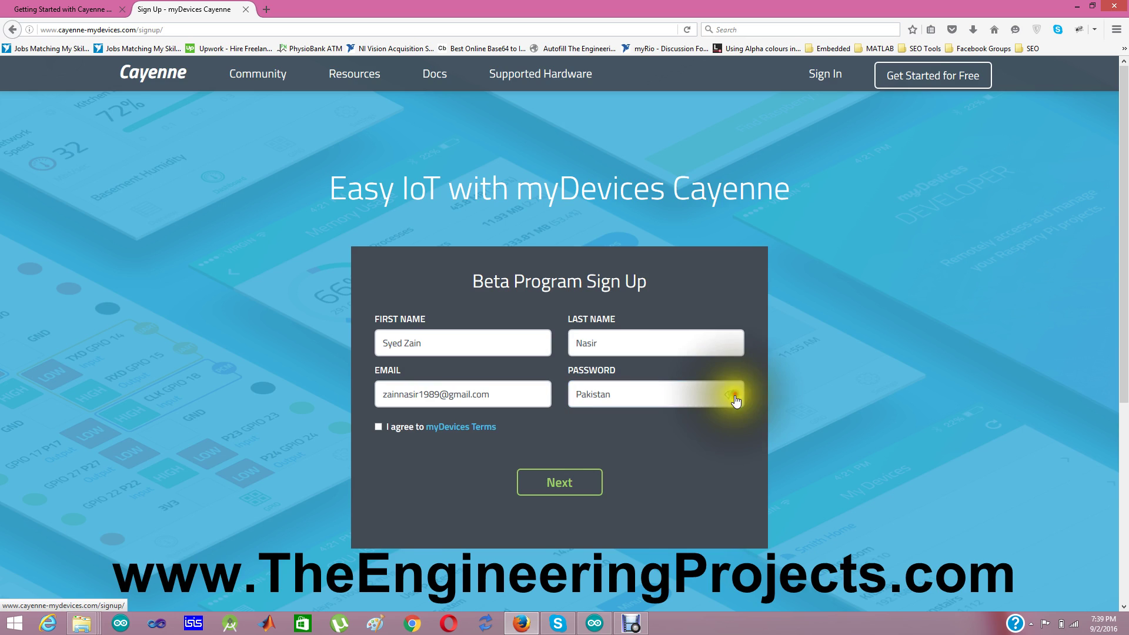
click(378, 427)
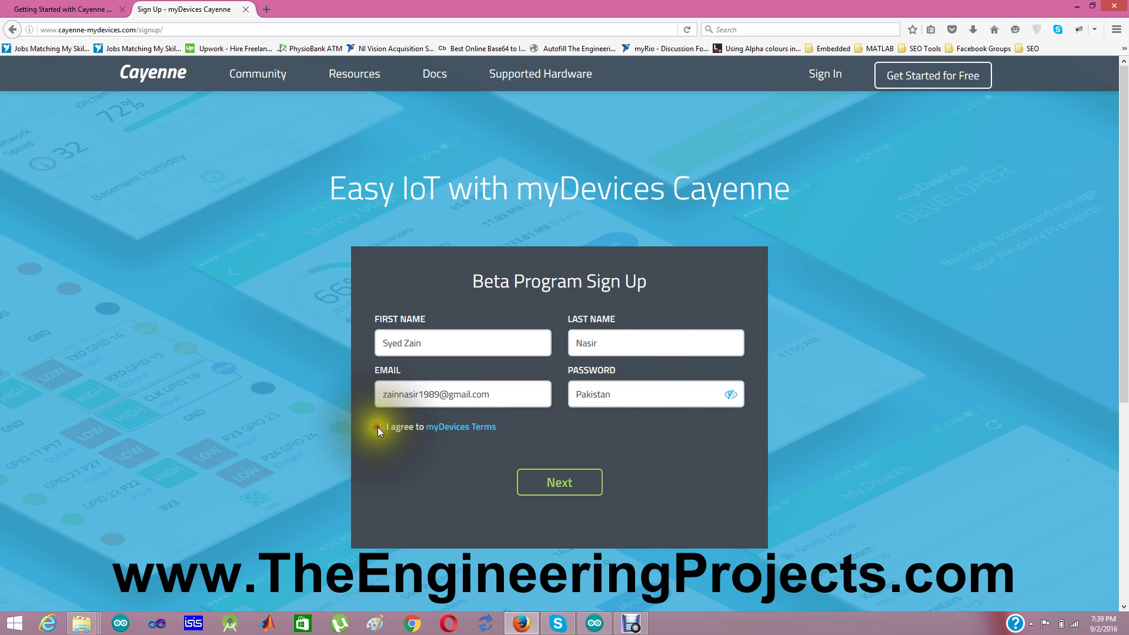
click(558, 482)
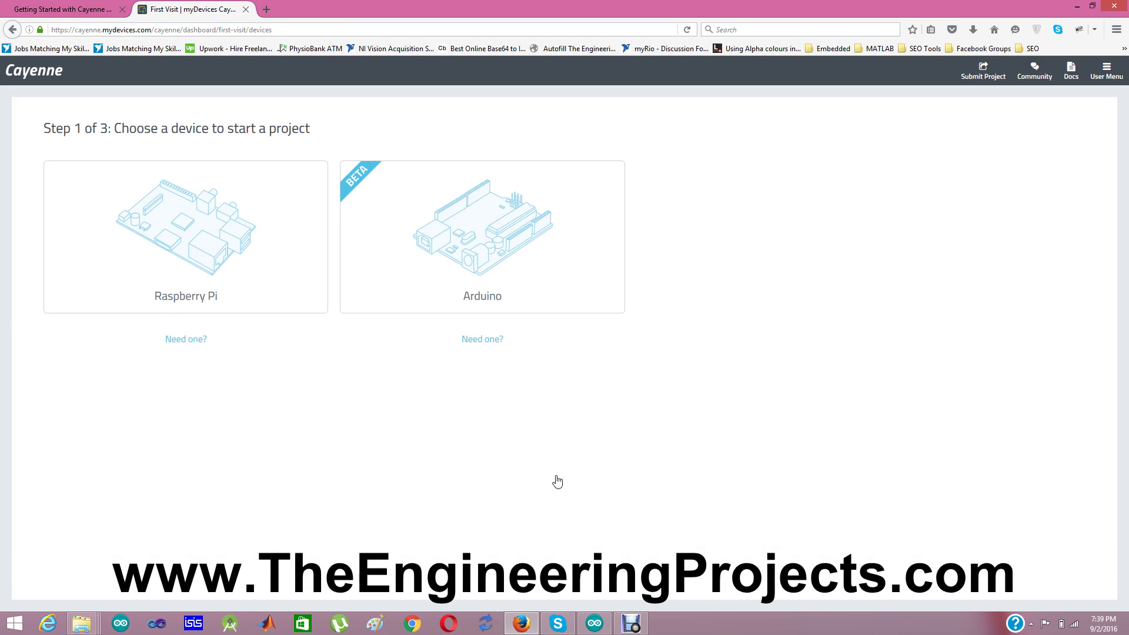
Pick the Arduino card on Step 1 of 3.
click(423, 221)
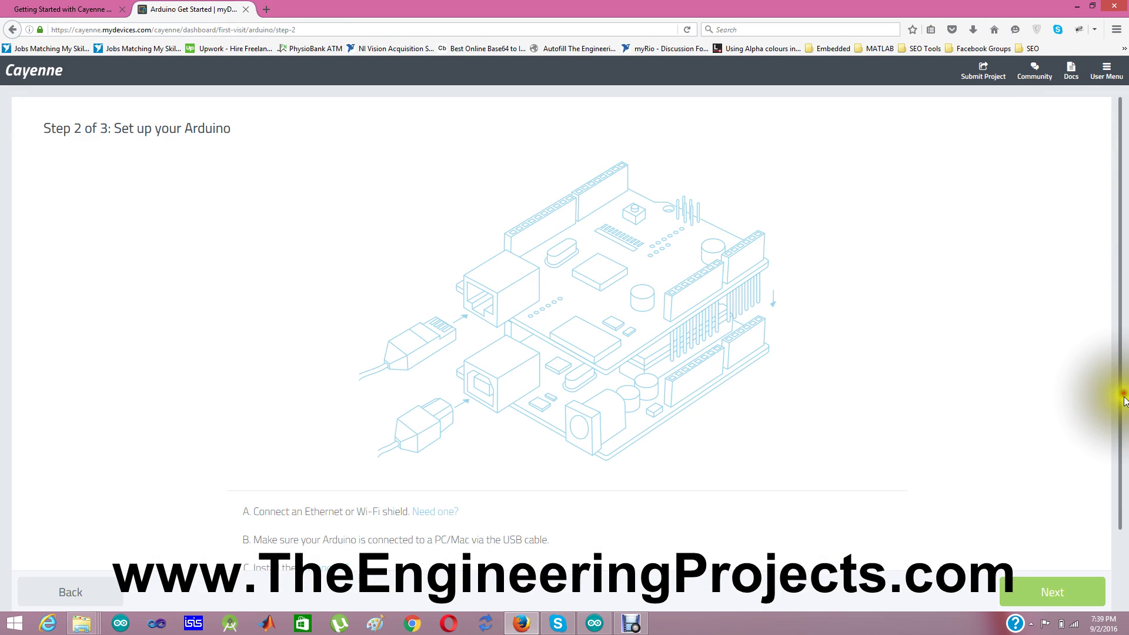
Scroll to setup steps A–E, then bring up the Arduino IDE's uploaded CayenneWiFi sketch.
click(1121, 438)
drag(1121, 438, 1121, 511)
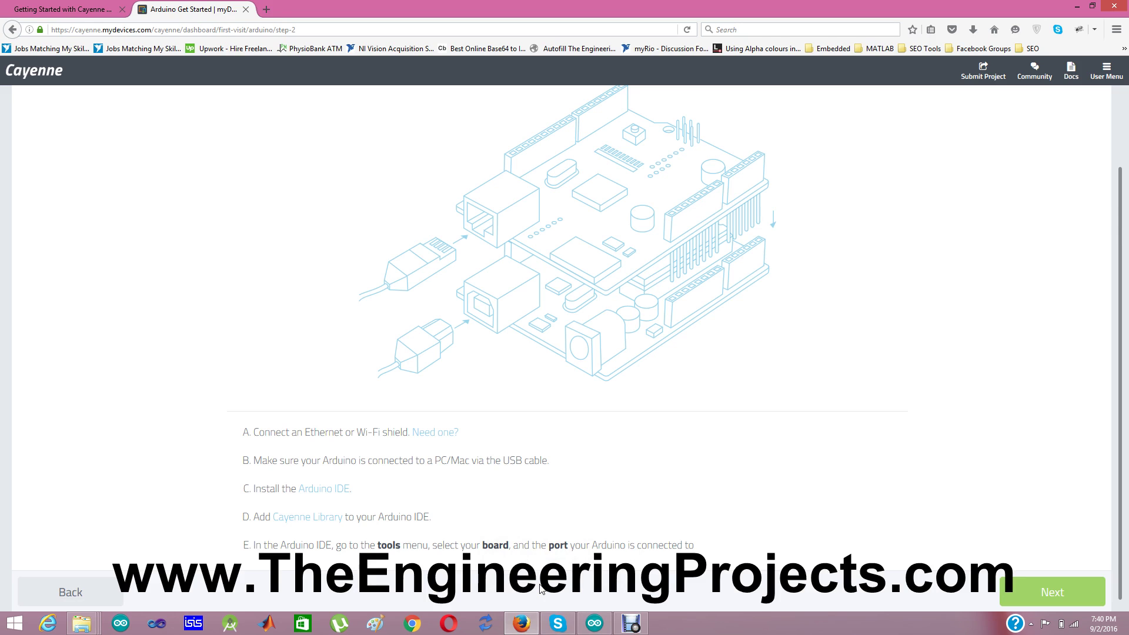
click(594, 624)
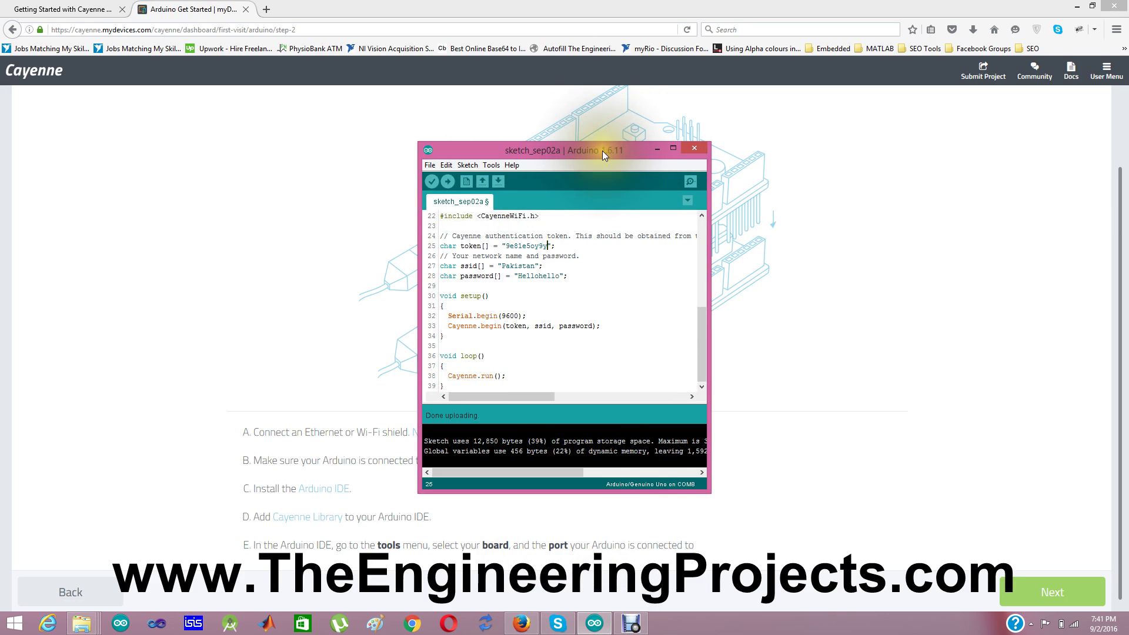
Bring Firefox forward to show Cayenne's Step 2 Arduino setup instructions.
click(213, 469)
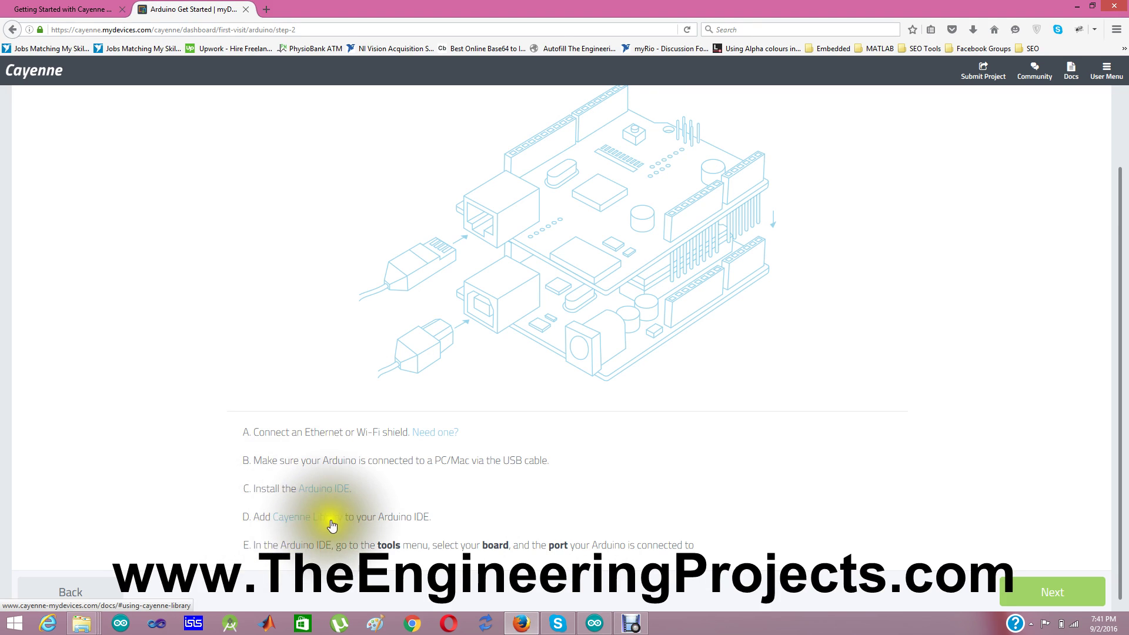
On the Getting Started article tab, follow the 'Cayenne Library for Arduino' download link.
click(80, 10)
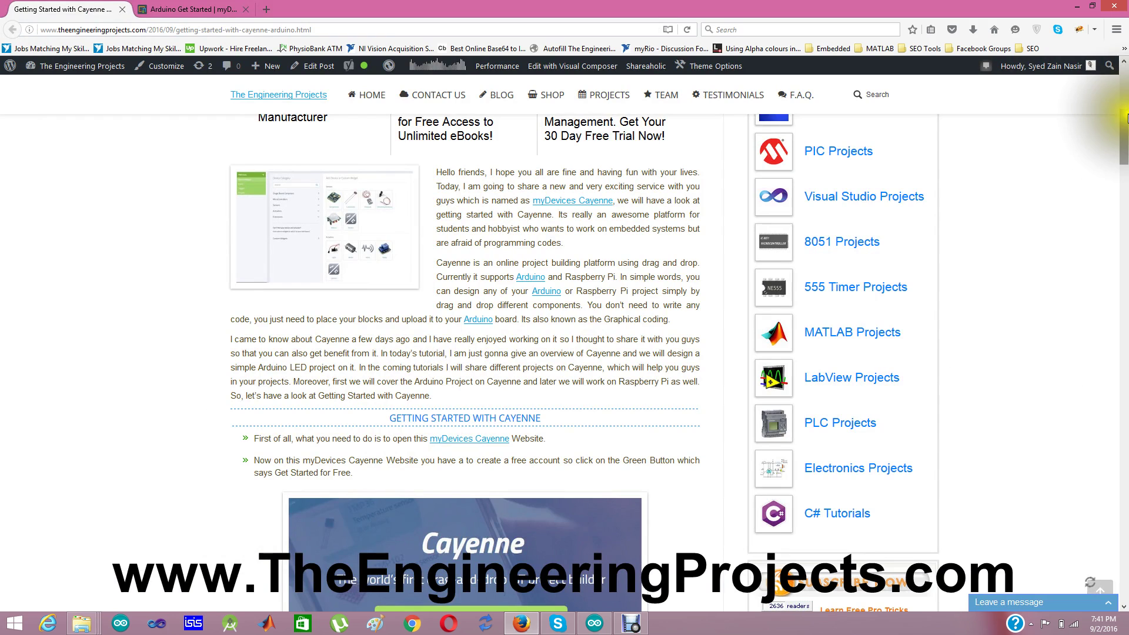
drag(1126, 118, 1126, 199)
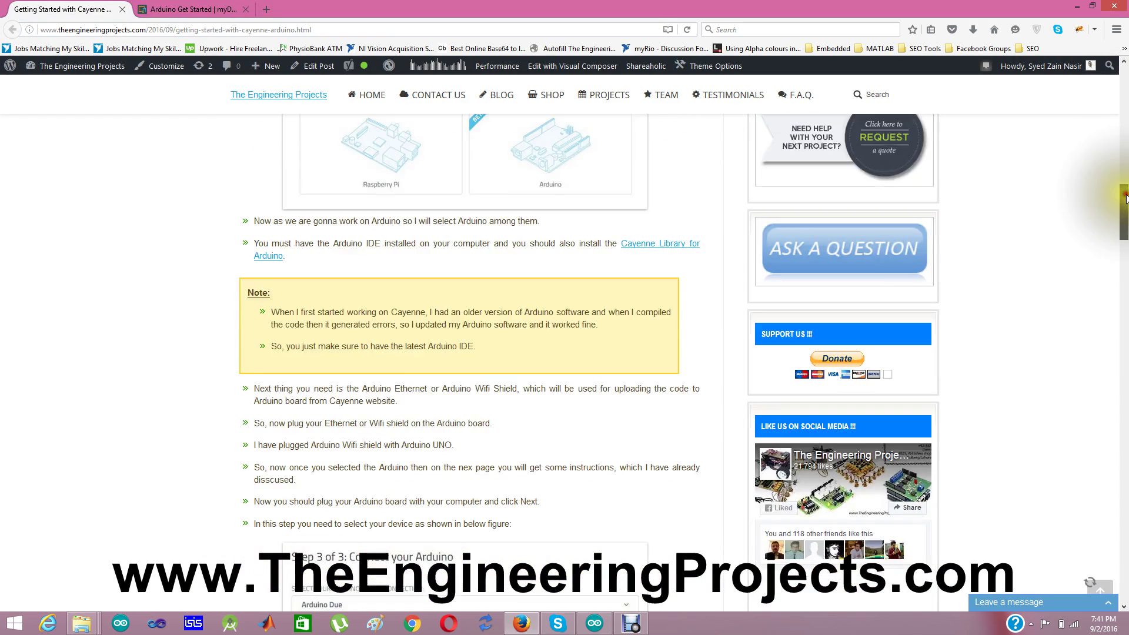
click(641, 250)
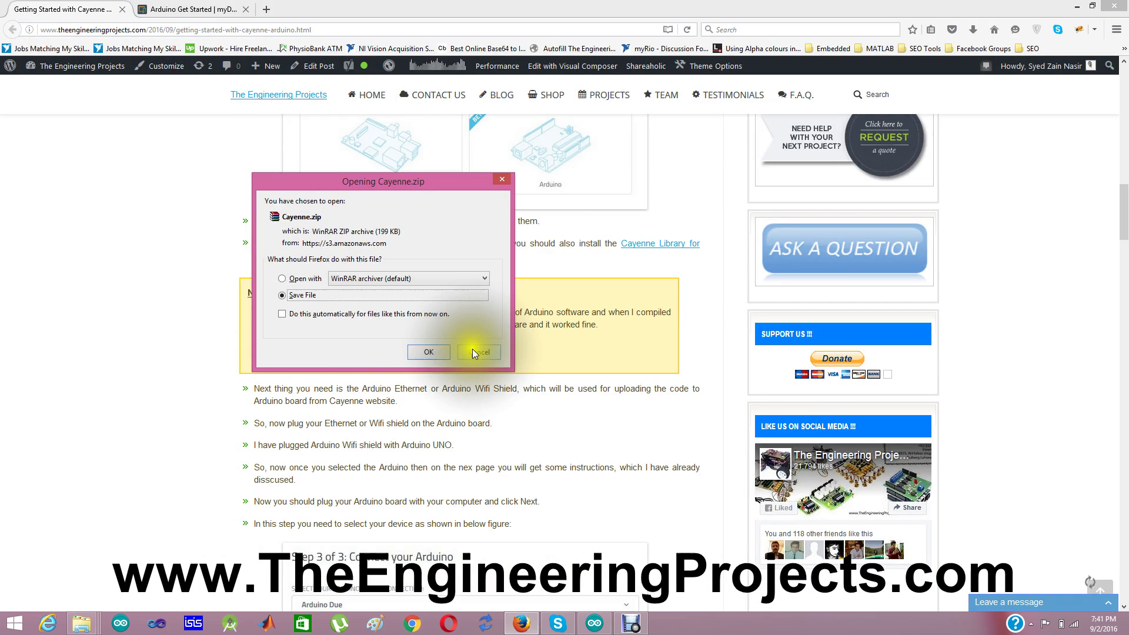
Save Cayenne.zip (199 KB) to the computer using Save File.
click(440, 351)
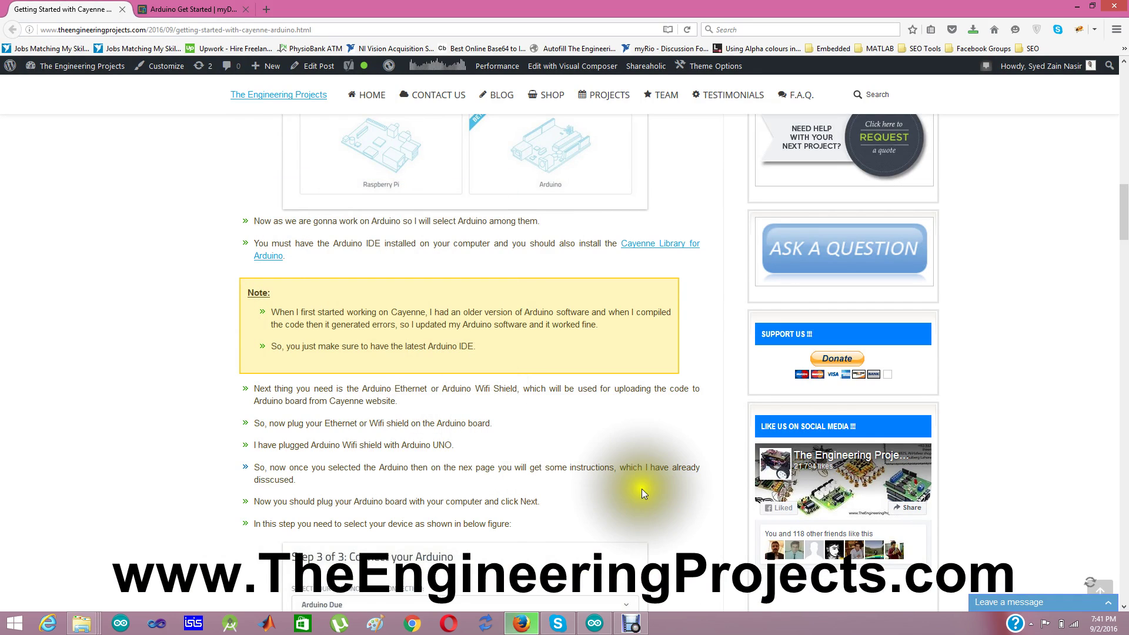
In Arduino IDE, start Sketch > Include Library > Add .ZIP Library.
click(602, 625)
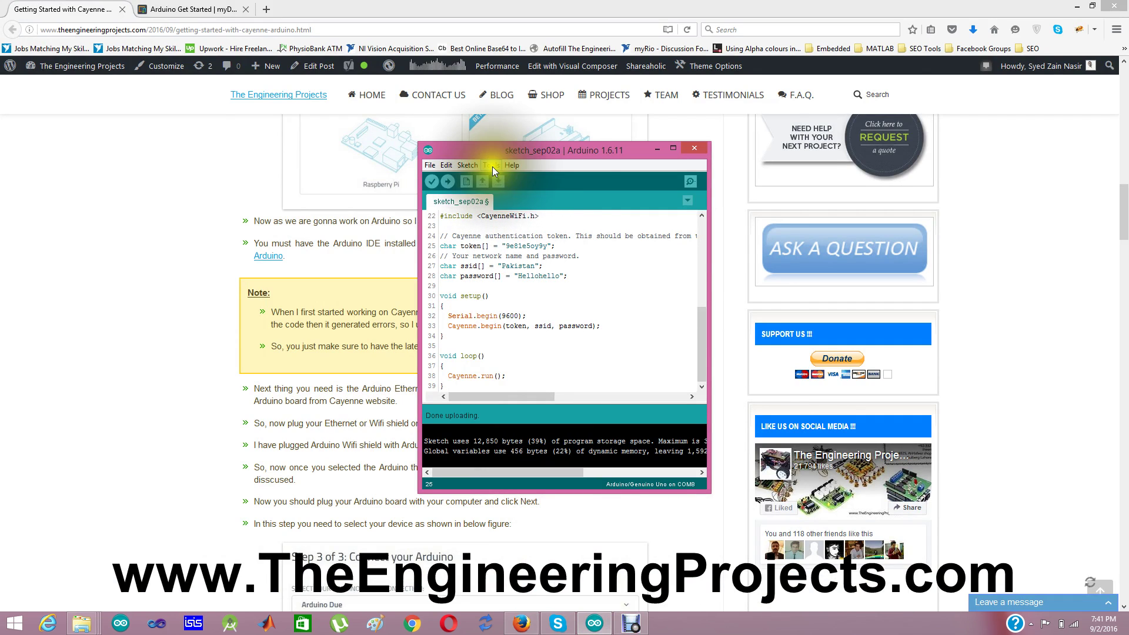
click(470, 166)
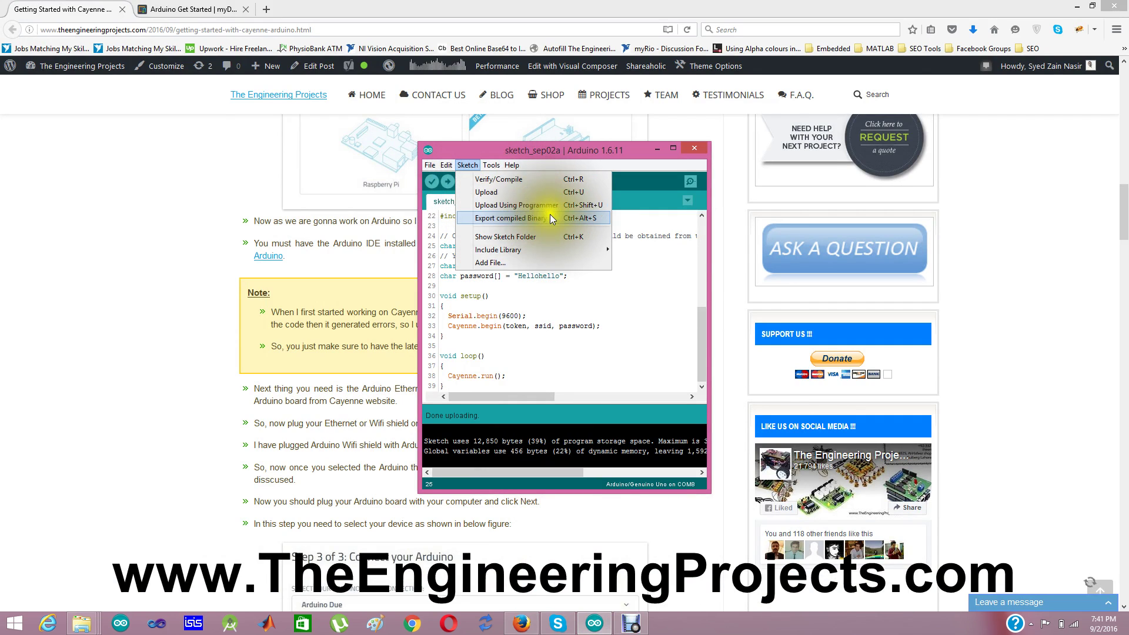
mouse_move(568, 247)
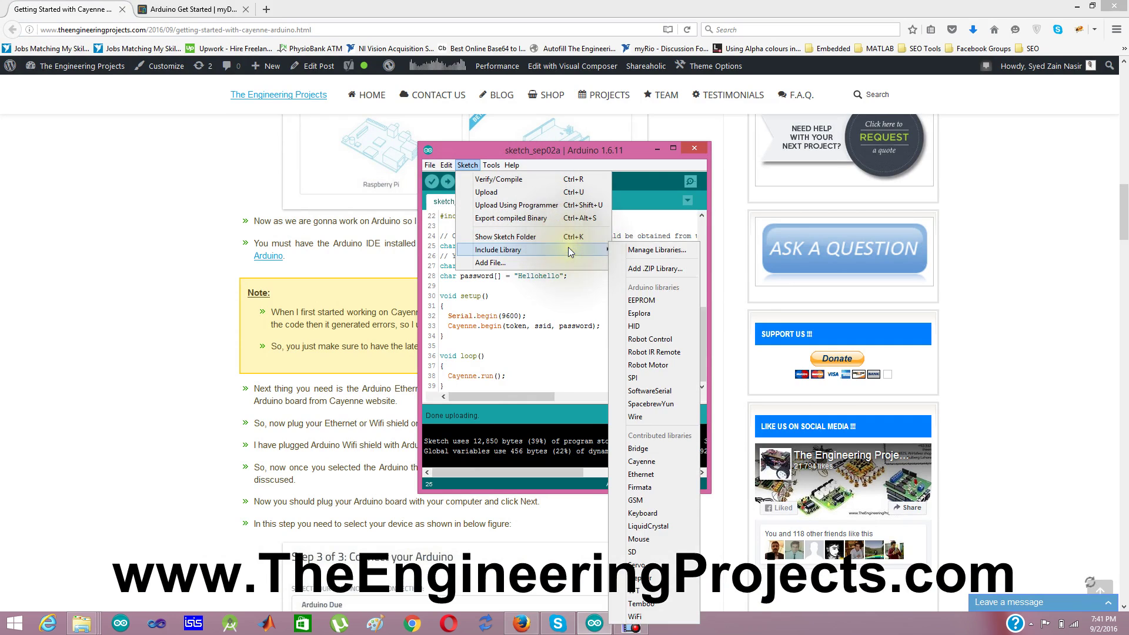
click(645, 268)
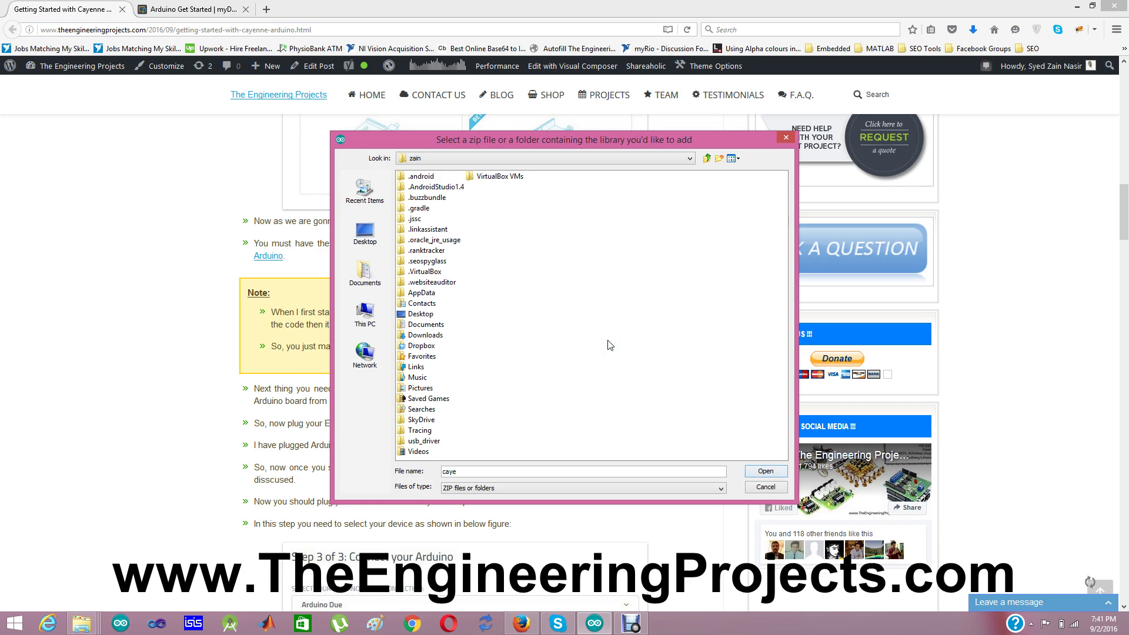
Locate Cayenne.zip in the Downloads folder and add it as a library.
click(365, 268)
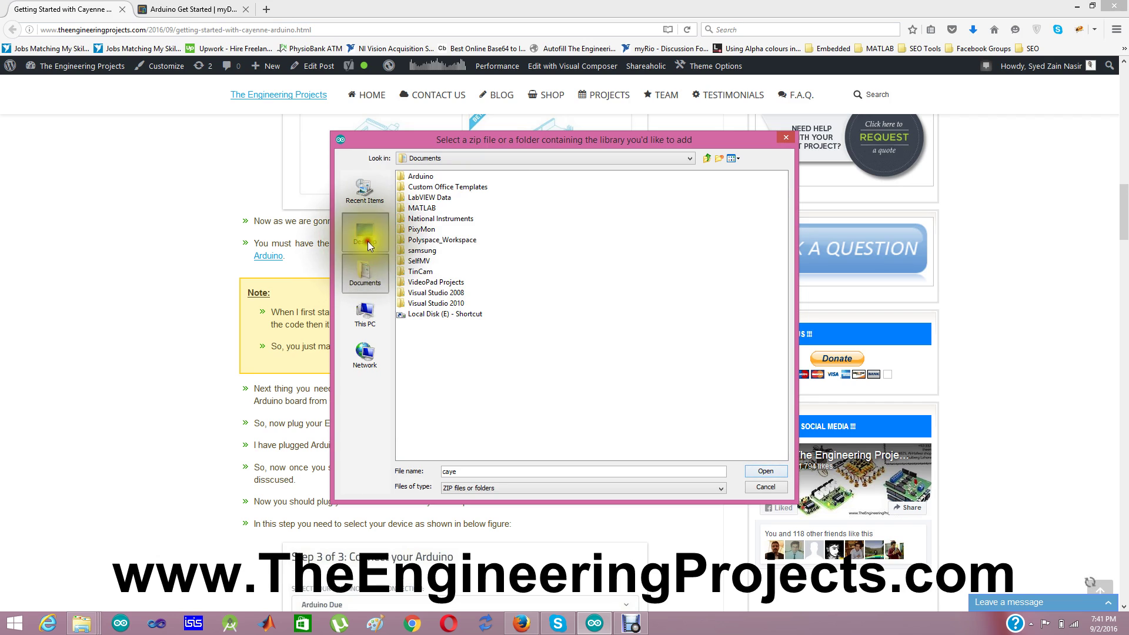
click(368, 241)
click(362, 197)
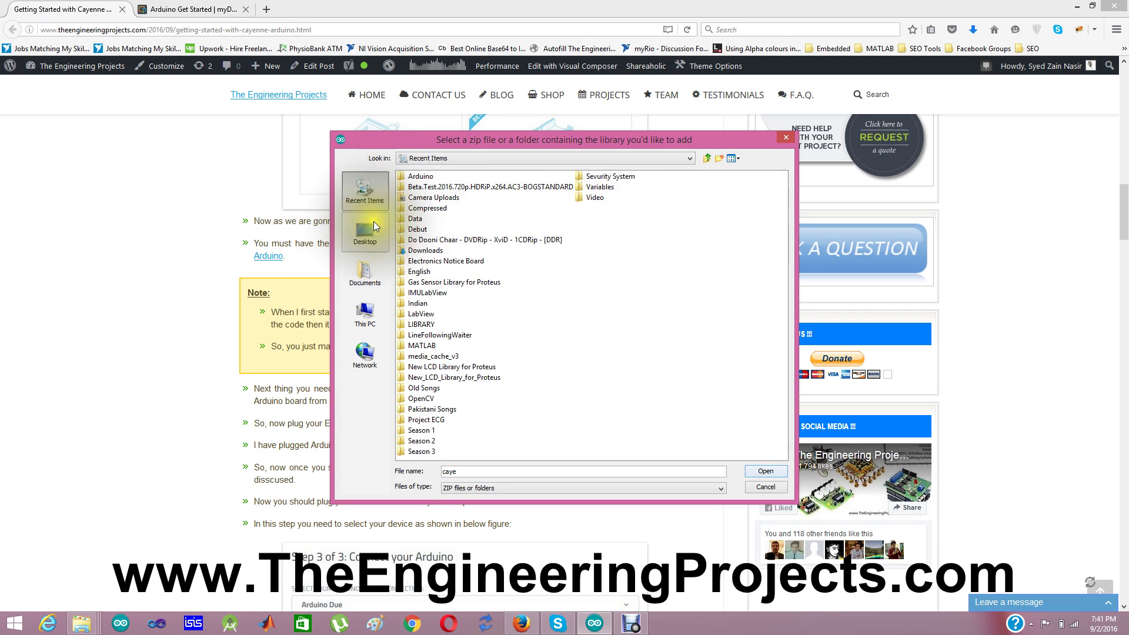
double_click(424, 250)
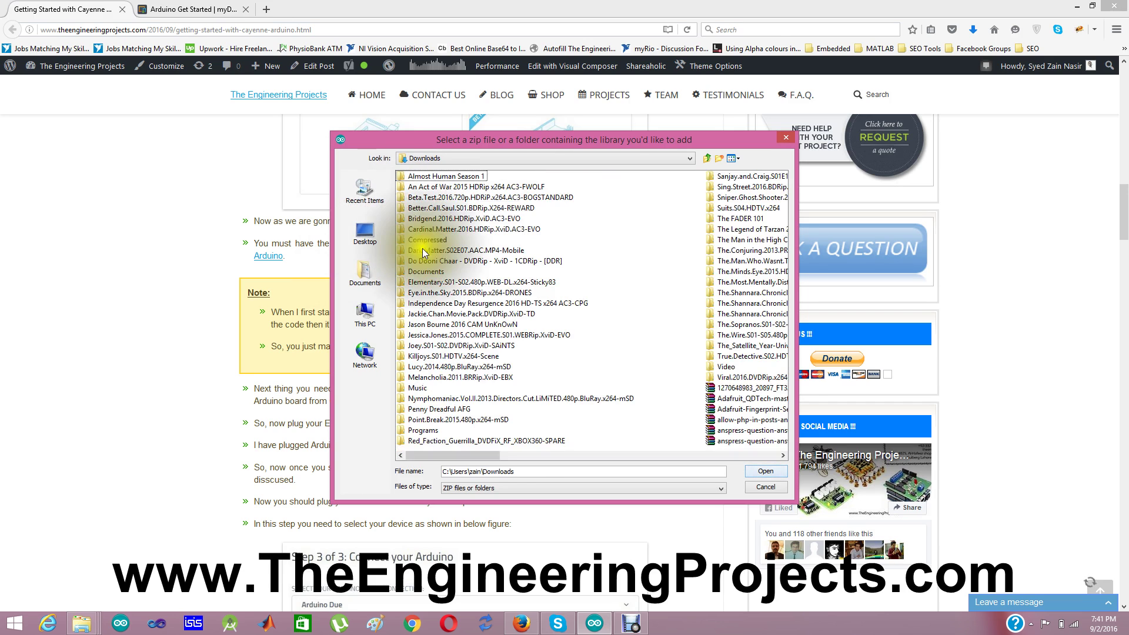
click(461, 475)
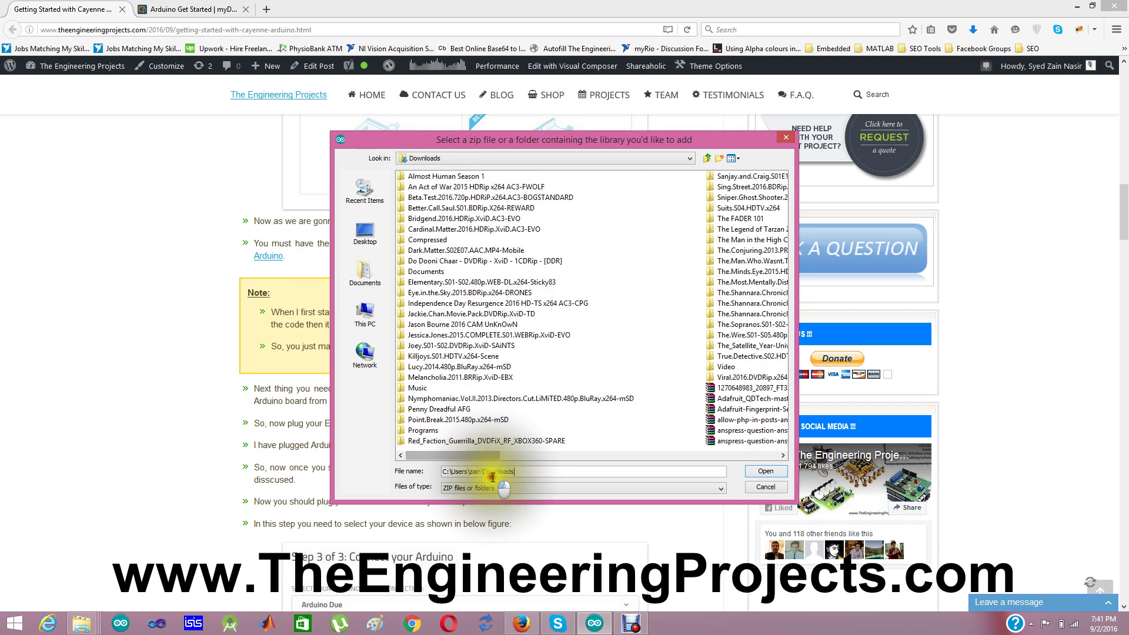
click(745, 402)
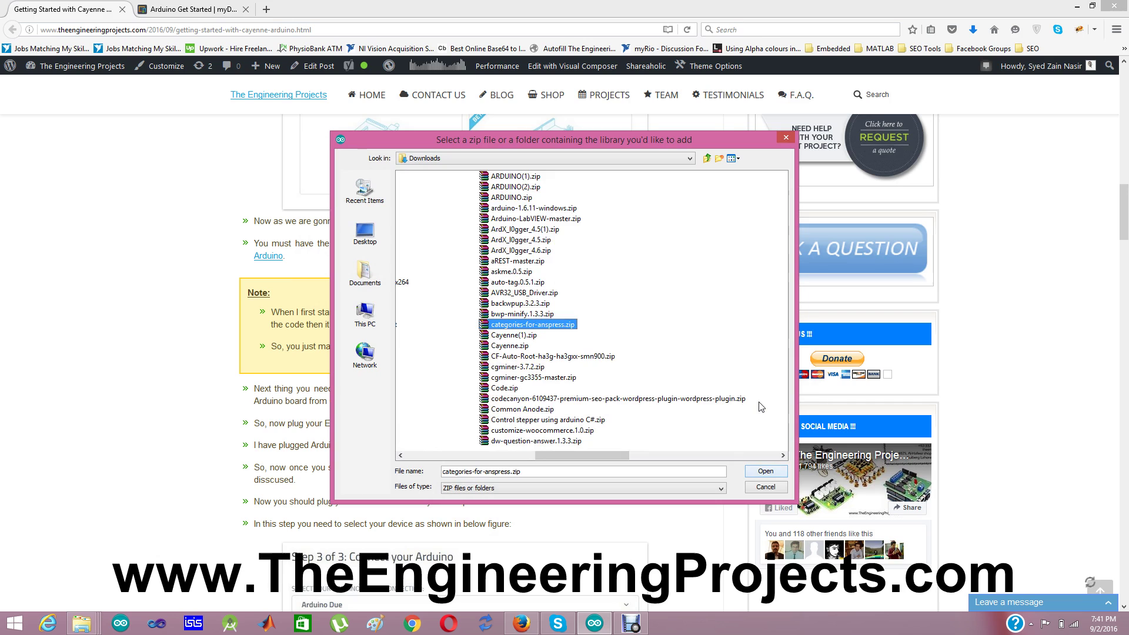
click(520, 346)
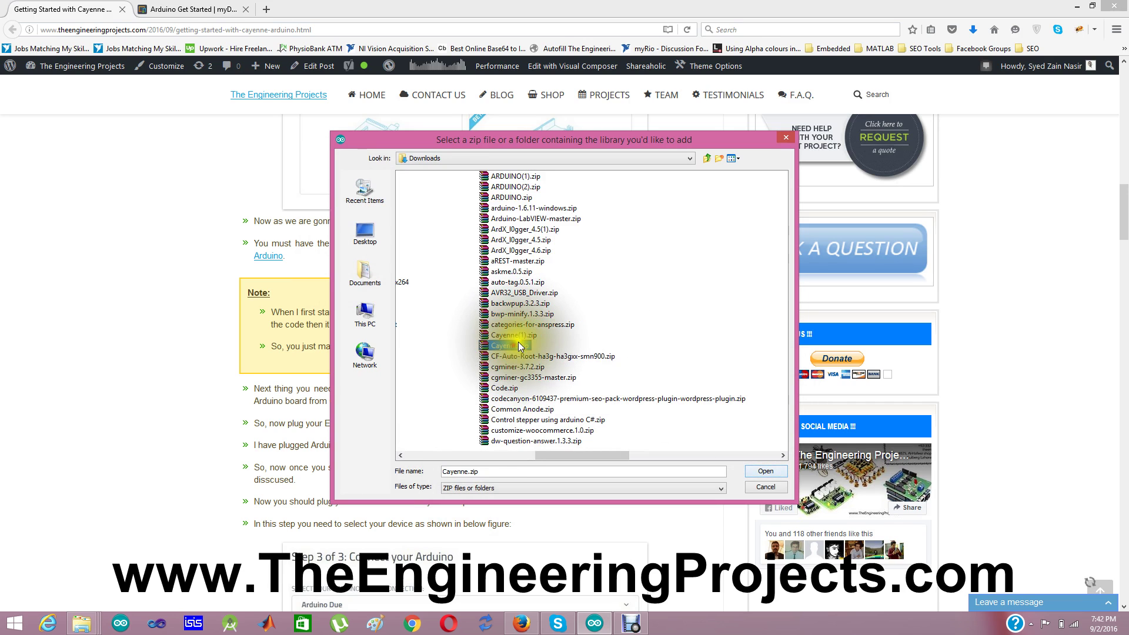
click(755, 471)
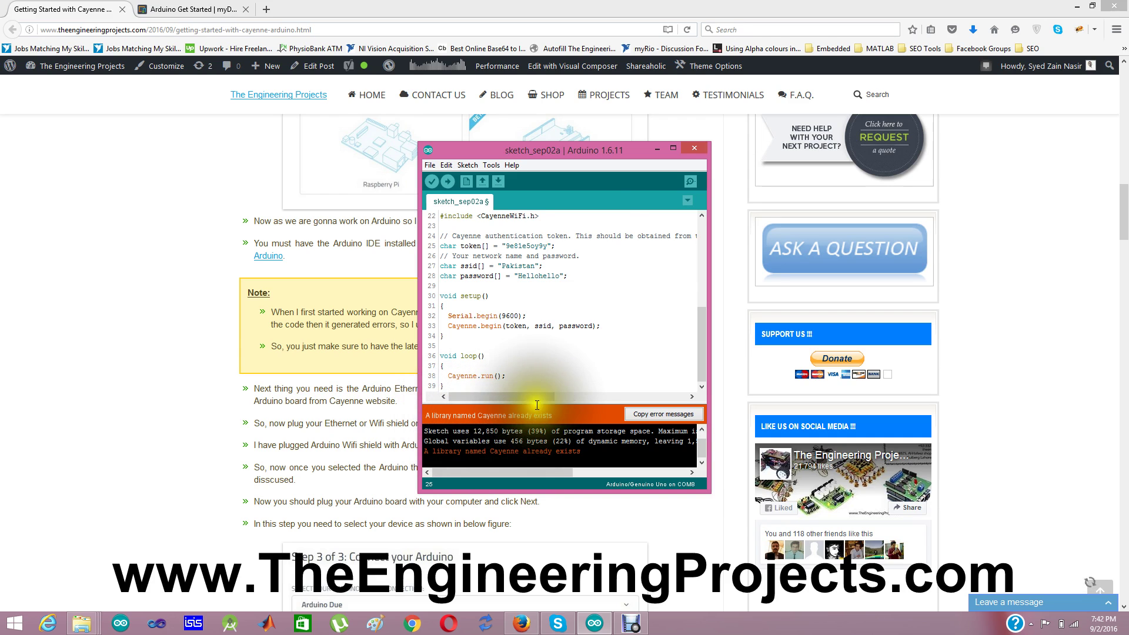
Check Cayenne is listed under Sketch > Include Library, then return to the Cayenne Step 2 tab.
click(468, 165)
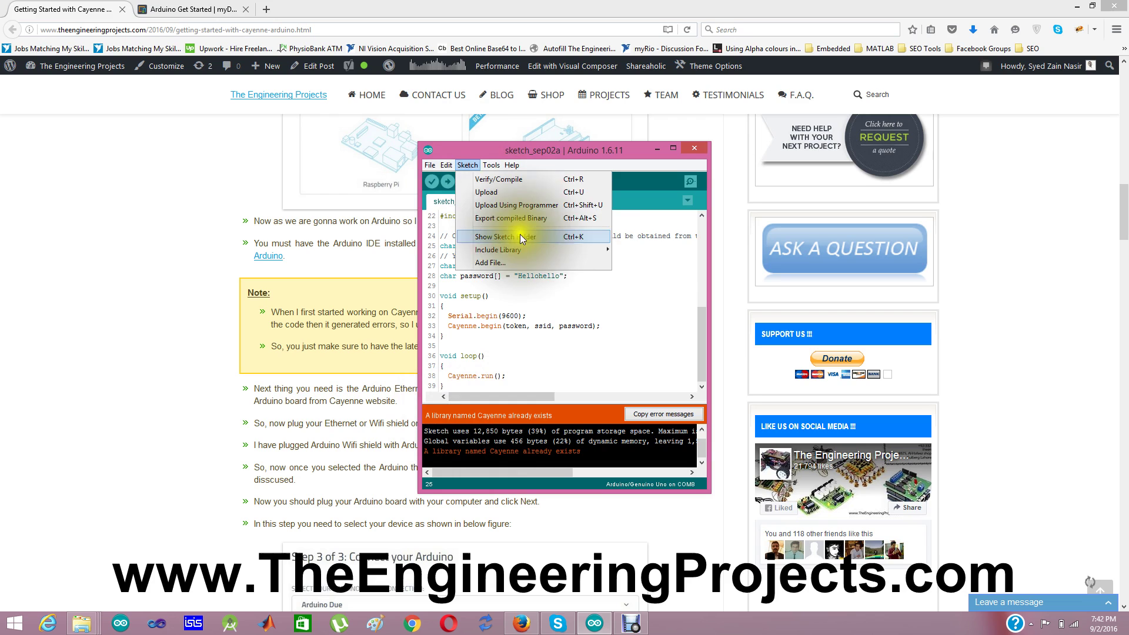
mouse_move(556, 247)
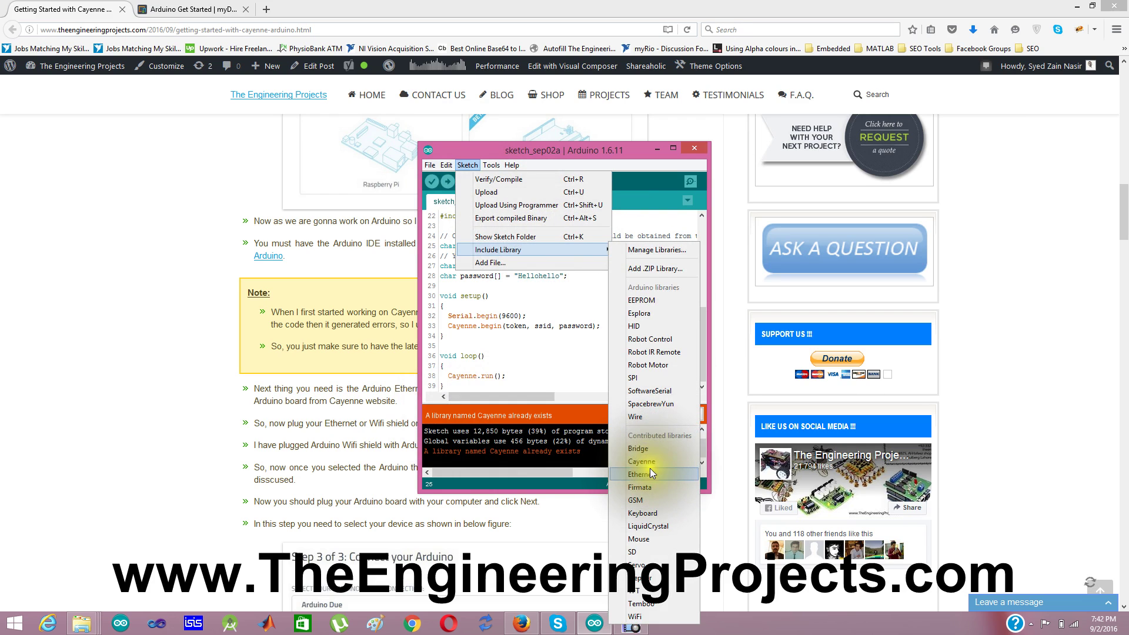
click(520, 361)
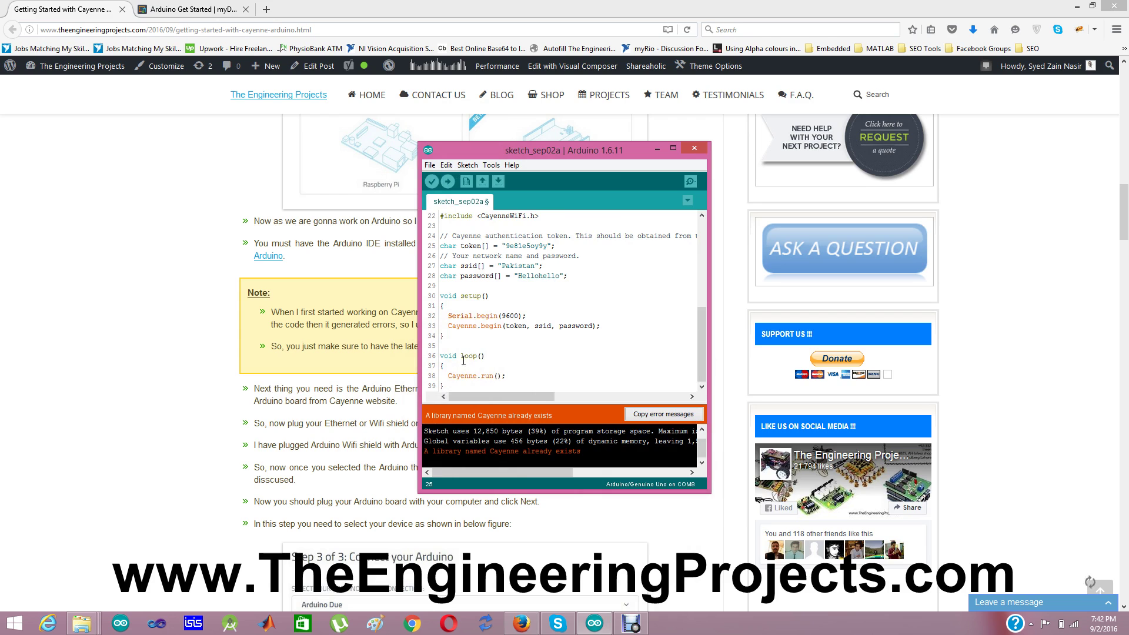
click(188, 7)
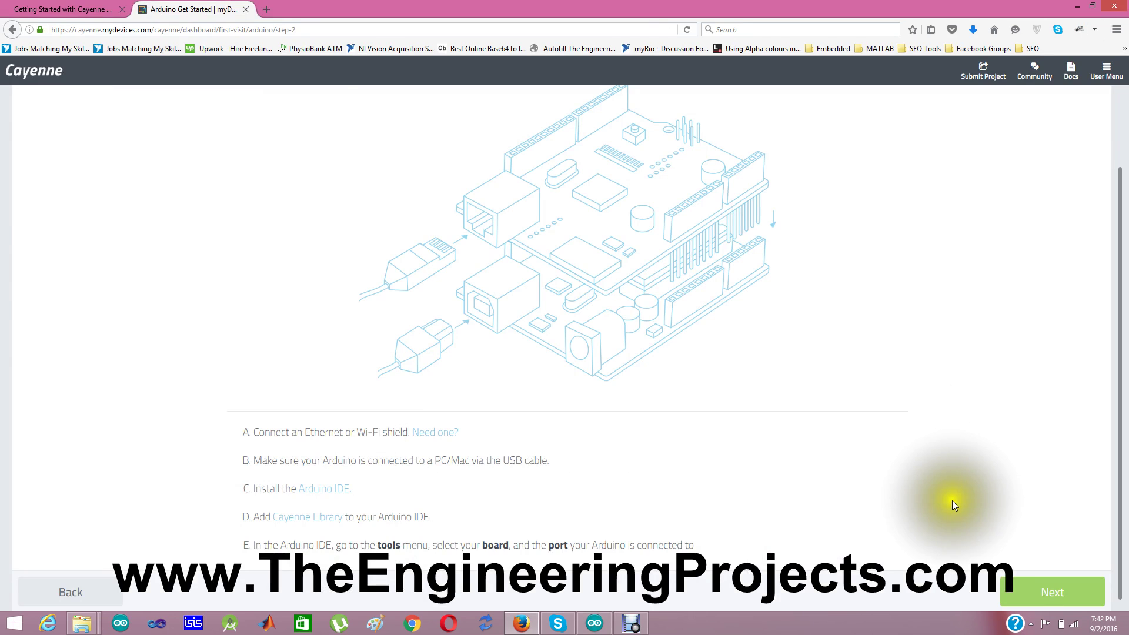
Move on from step 2 to Step 3 of 3, Connect your Arduino.
click(1037, 592)
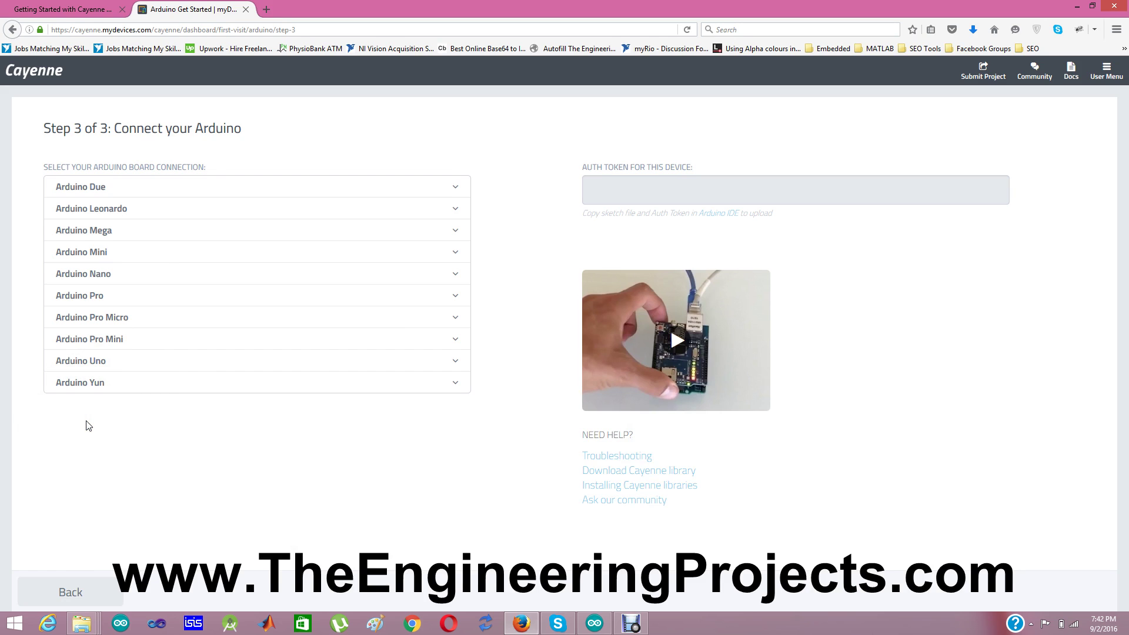
Choose Arduino Uno with WiFi Shield and select all the code in its generated sketch.
click(131, 364)
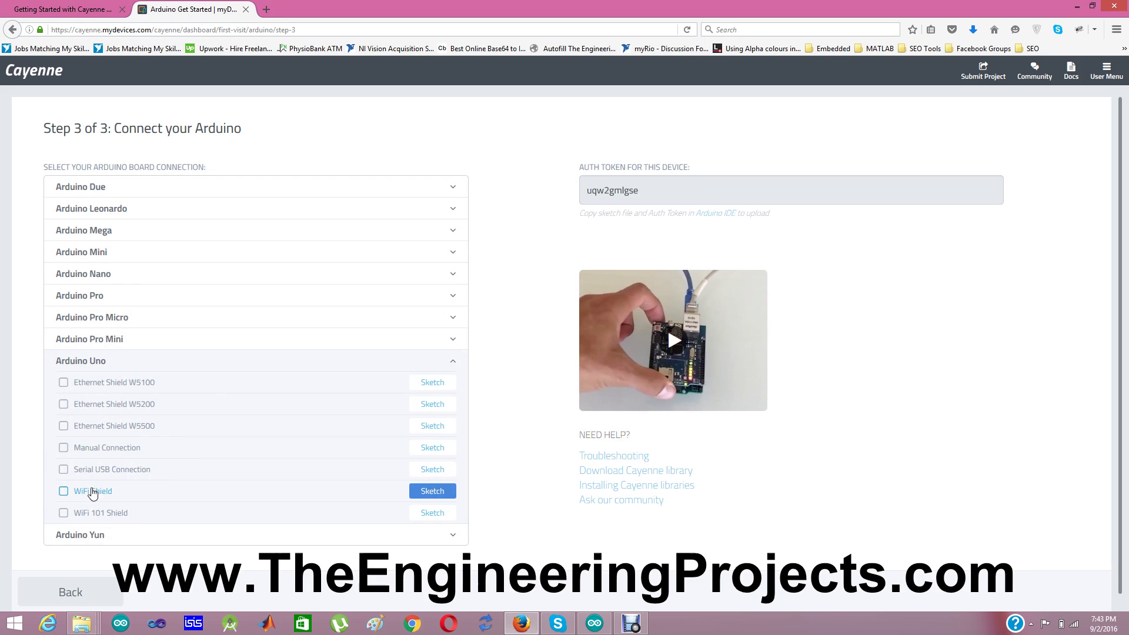
click(64, 491)
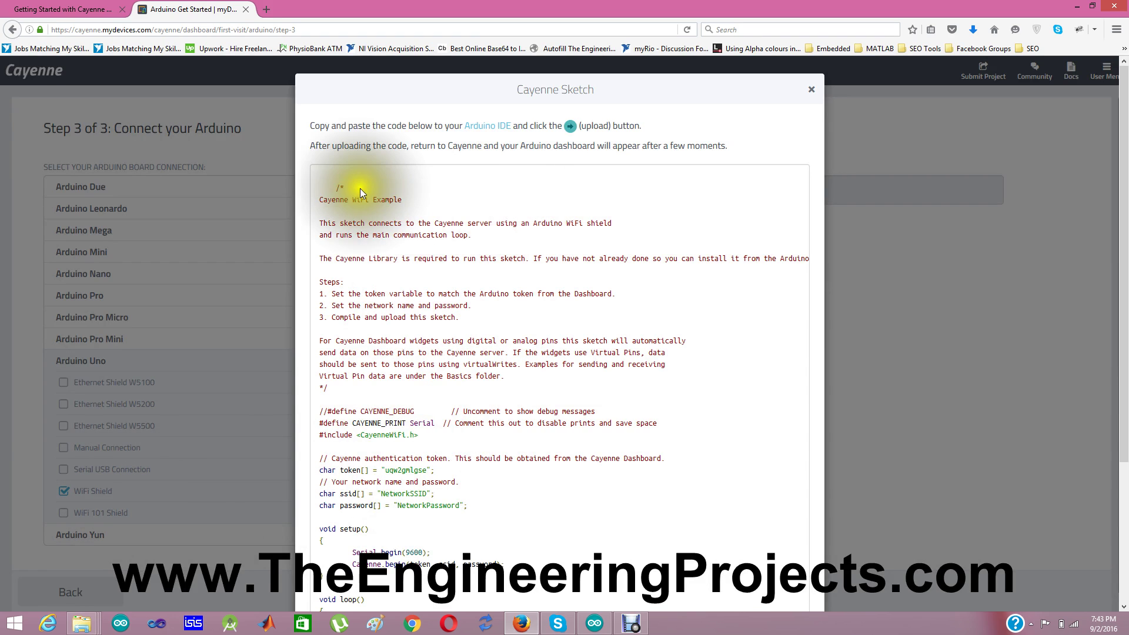
click(343, 191)
mouse_move(343, 193)
mouse_down()
mouse_move(403, 262)
mouse_move(460, 520)
mouse_move(460, 608)
mouse_move(414, 517)
mouse_move(416, 474)
mouse_up()
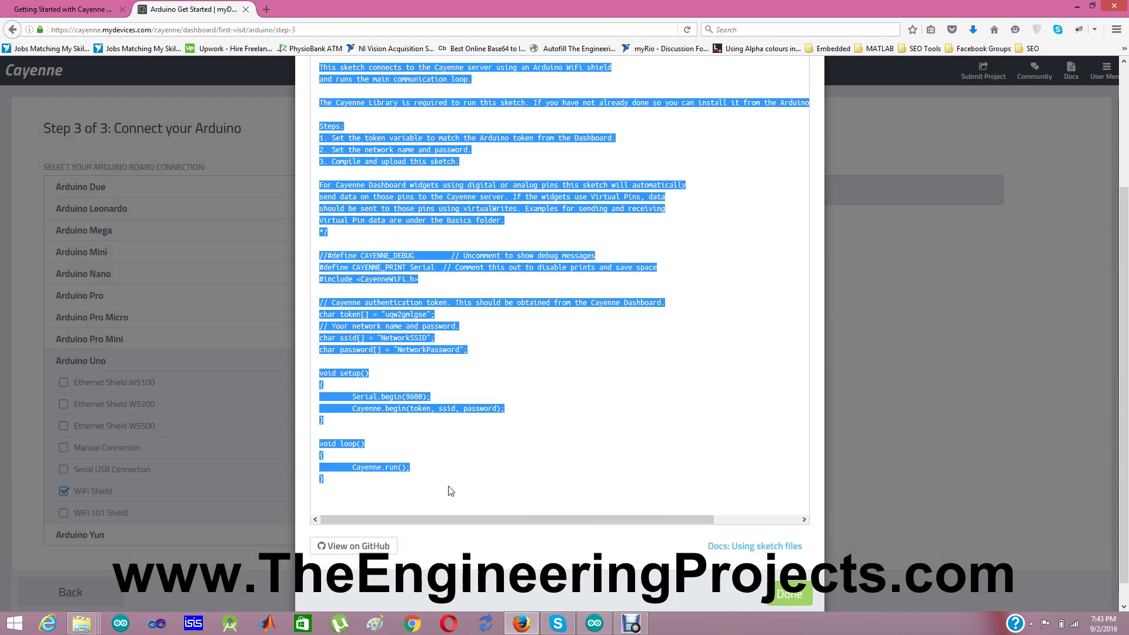
Replace the Arduino IDE sketch's code with the copied Cayenne WiFi code.
click(595, 623)
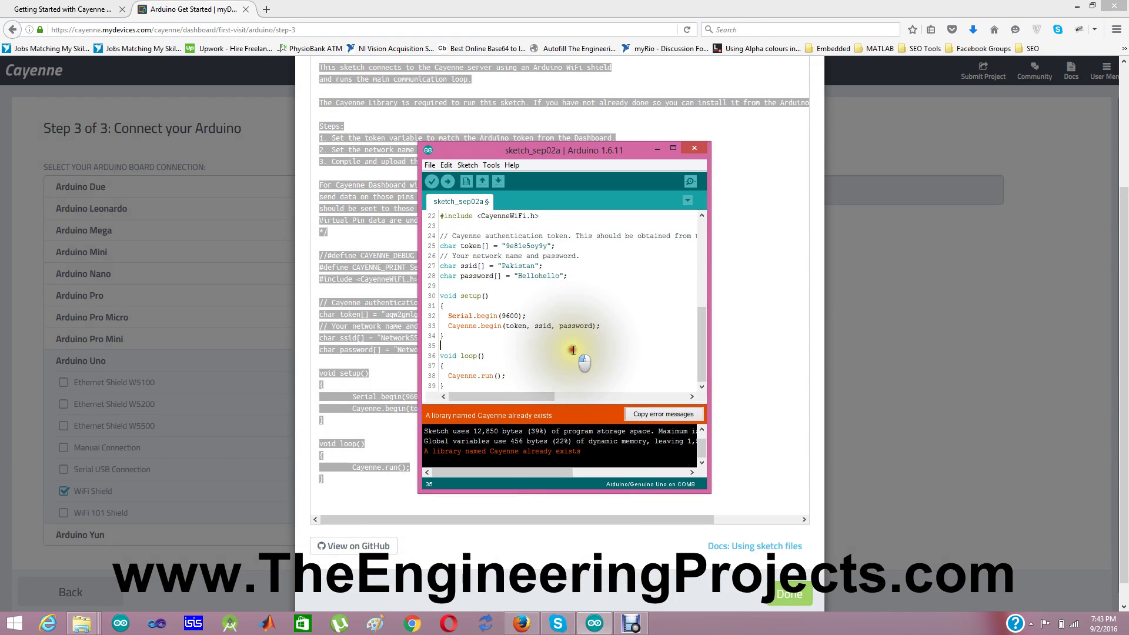
key(ctrl+a)
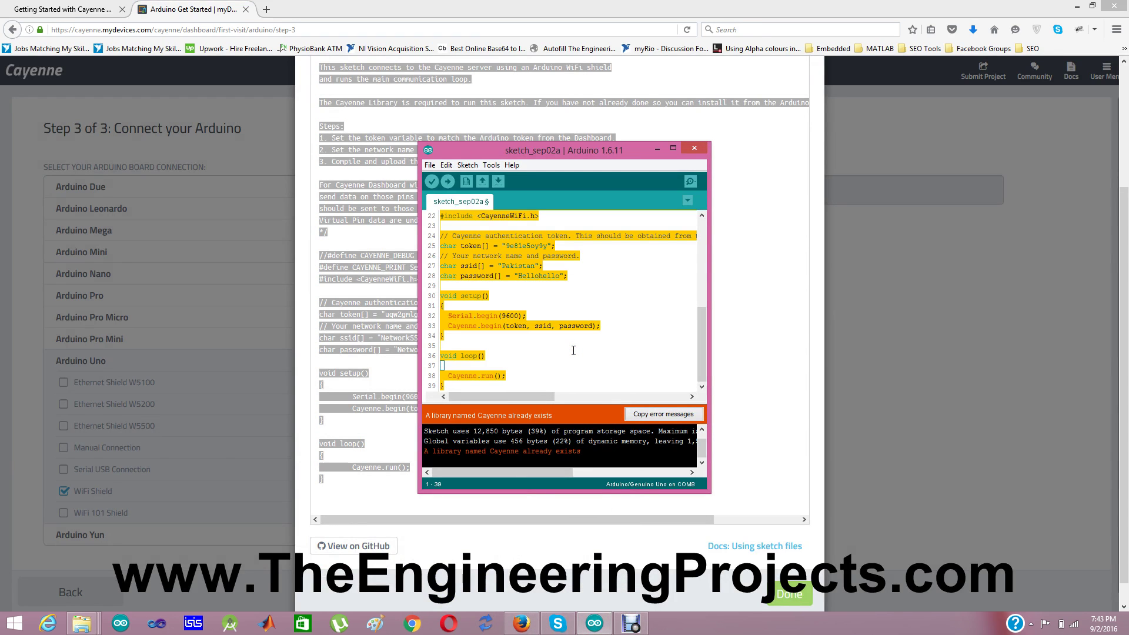
key(ctrl+v)
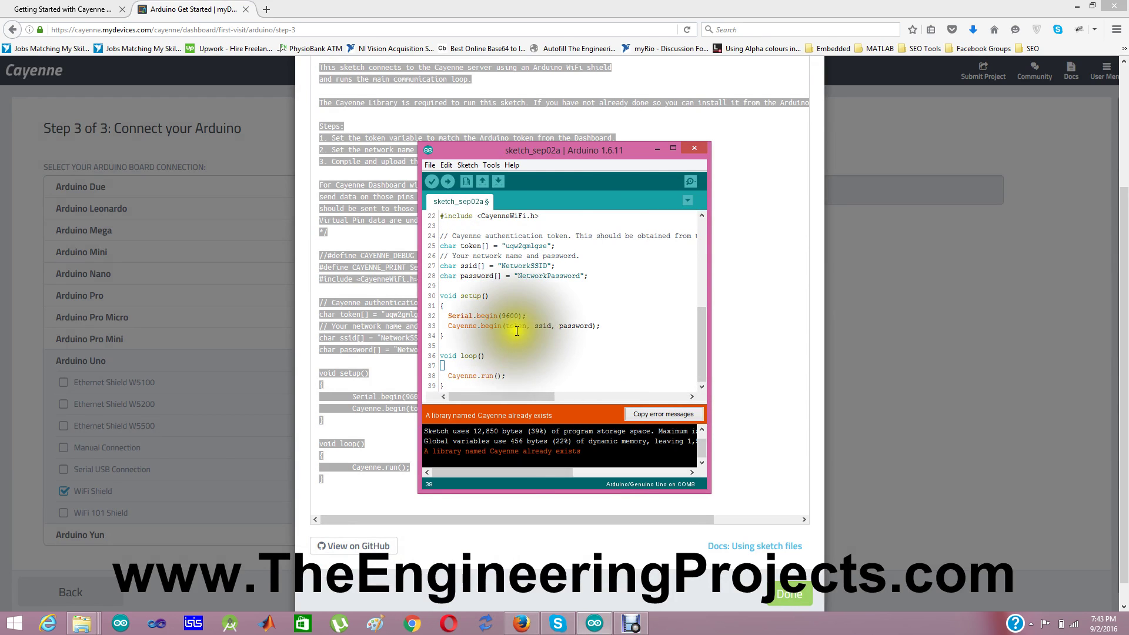
Set the network name to 'Pakistan' and enter the Wi-Fi password in place of the placeholders.
click(547, 266)
key(BackSpace)
key(BackSpace)
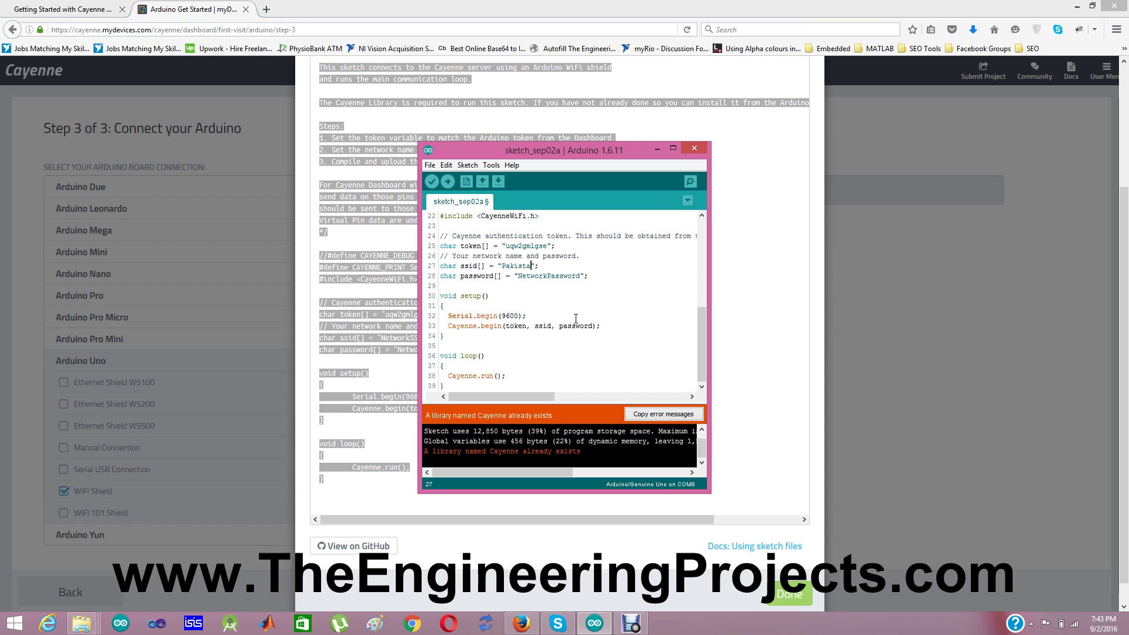
drag(518, 276, 580, 276)
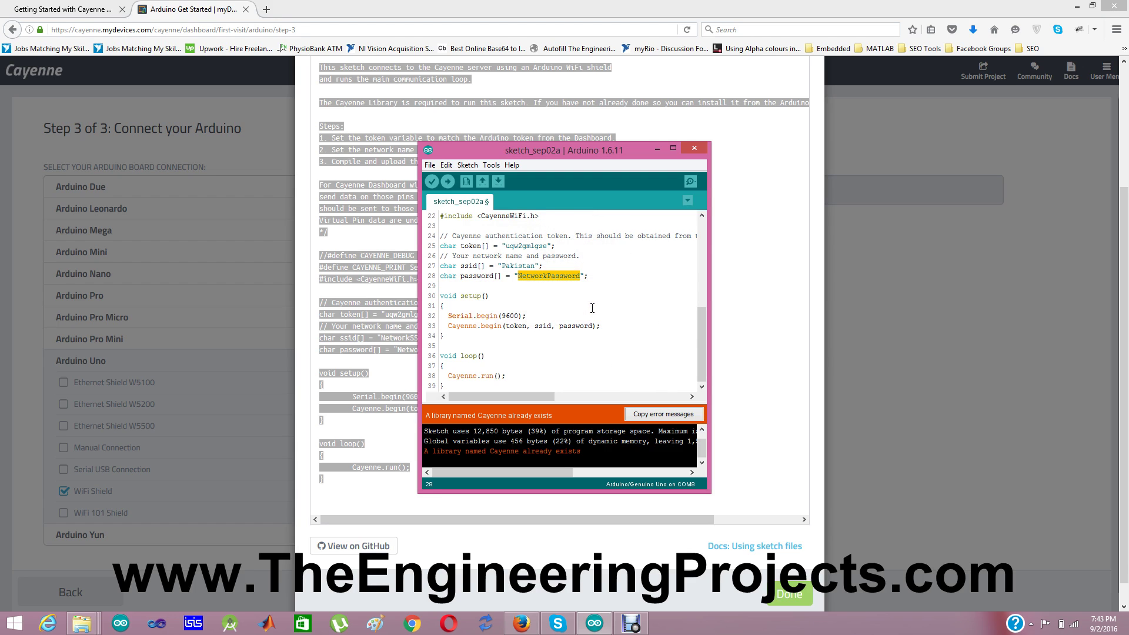
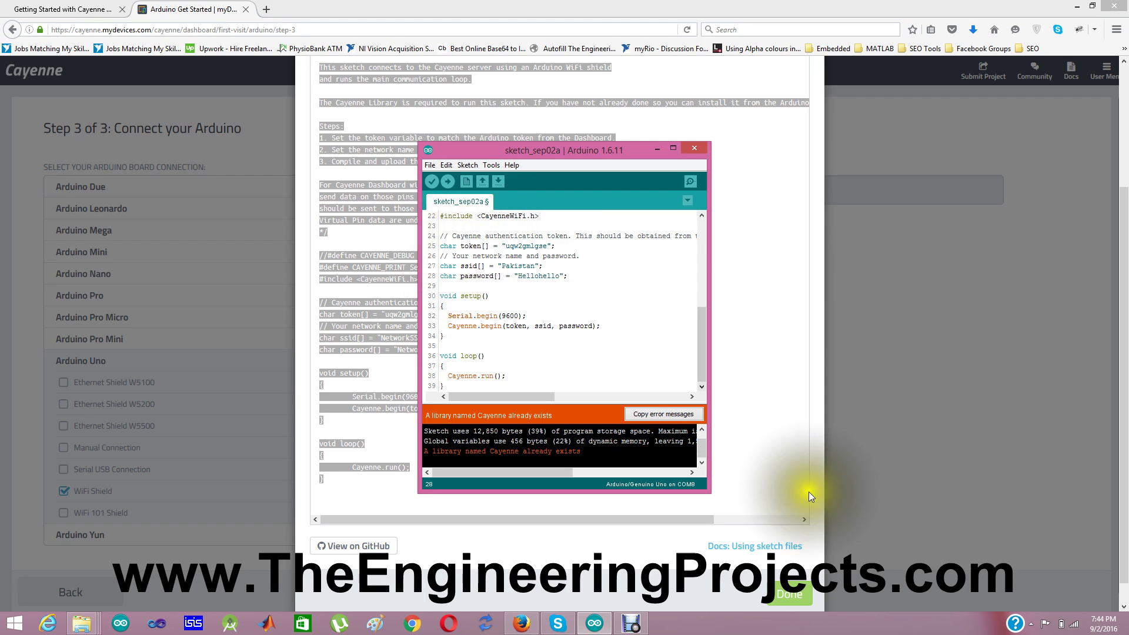
Save the WiFi sketch under its default name and upload it to the Arduino Uno.
click(793, 595)
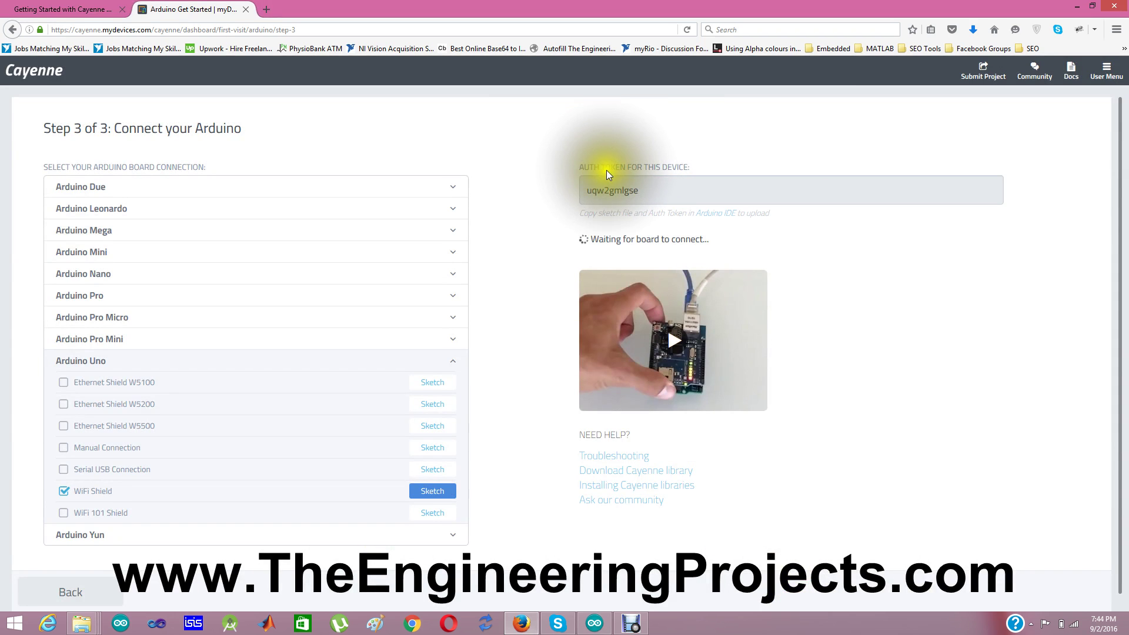
click(608, 189)
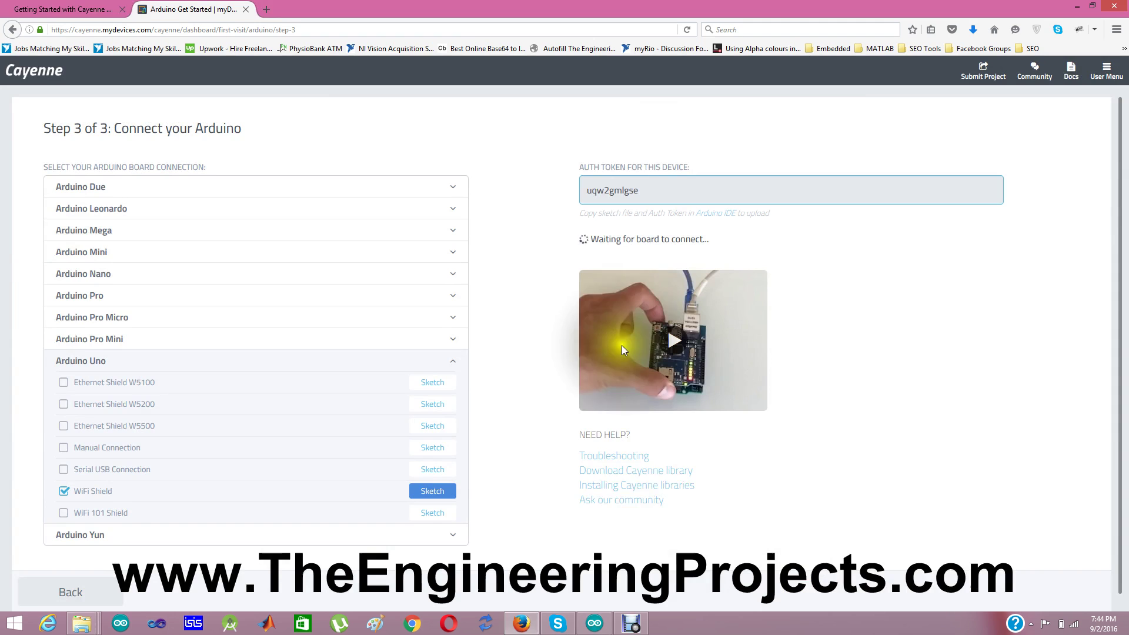
click(595, 624)
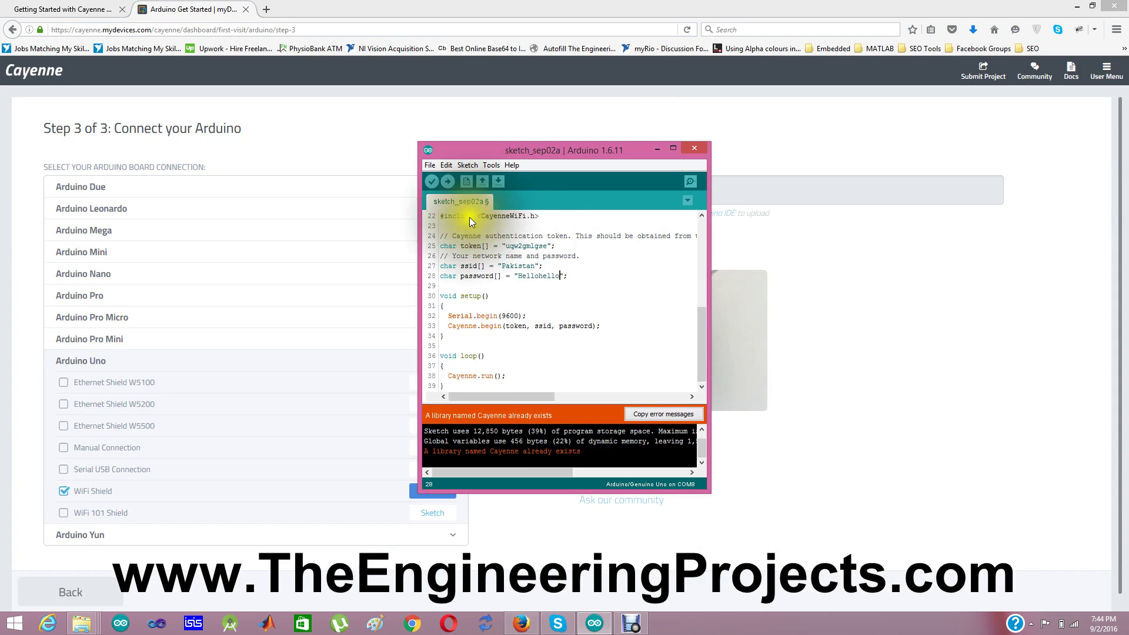
click(447, 181)
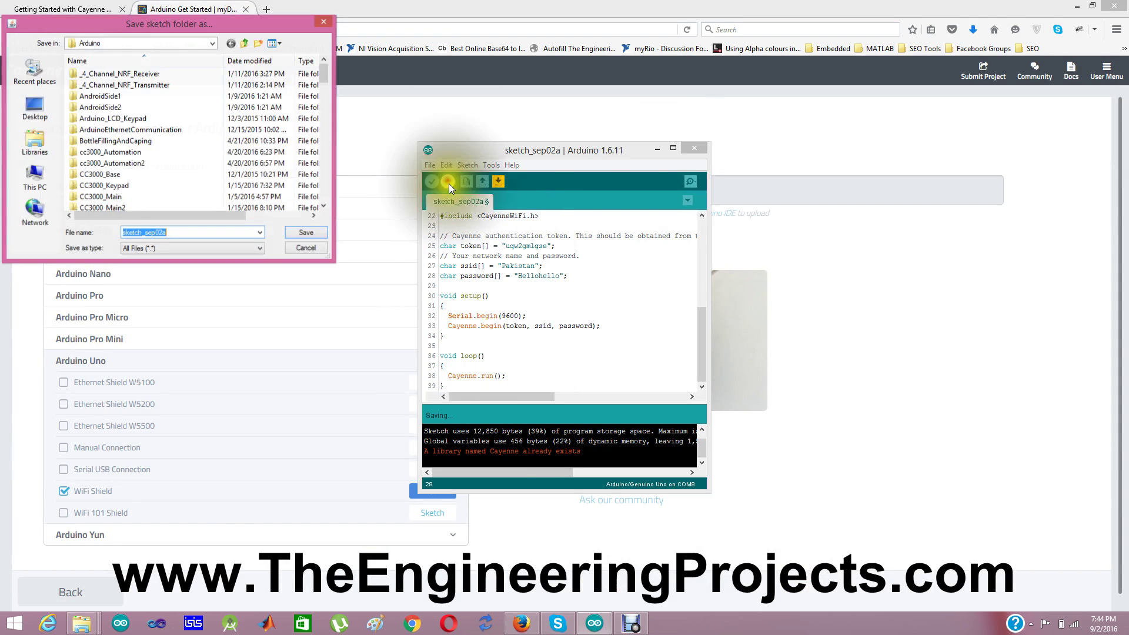
click(305, 236)
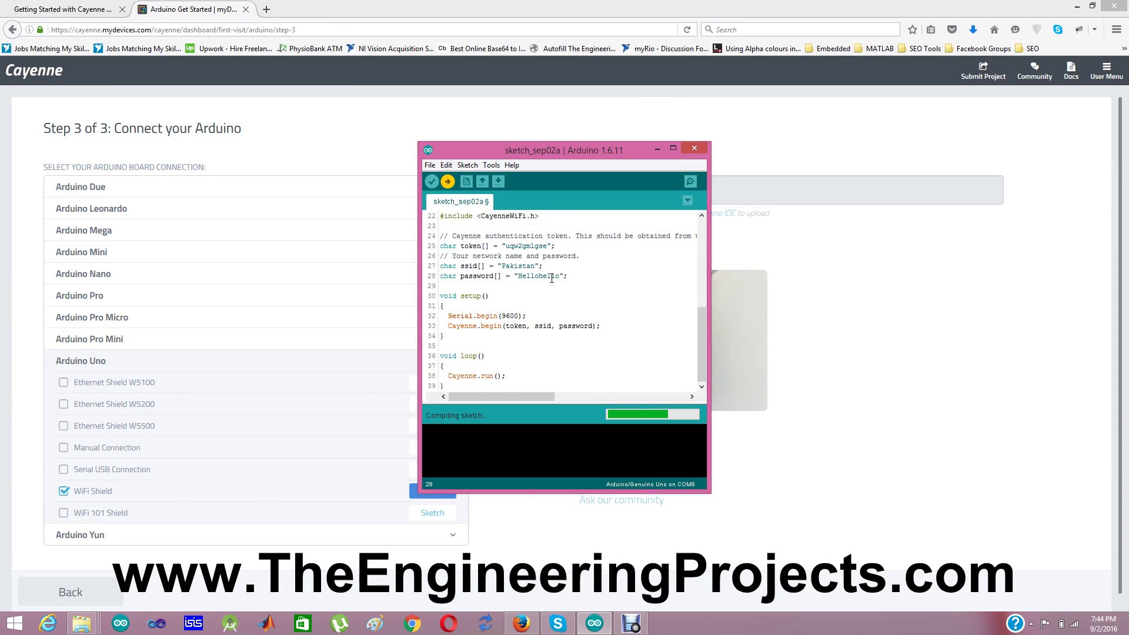
click(602, 153)
drag(601, 153, 370, 145)
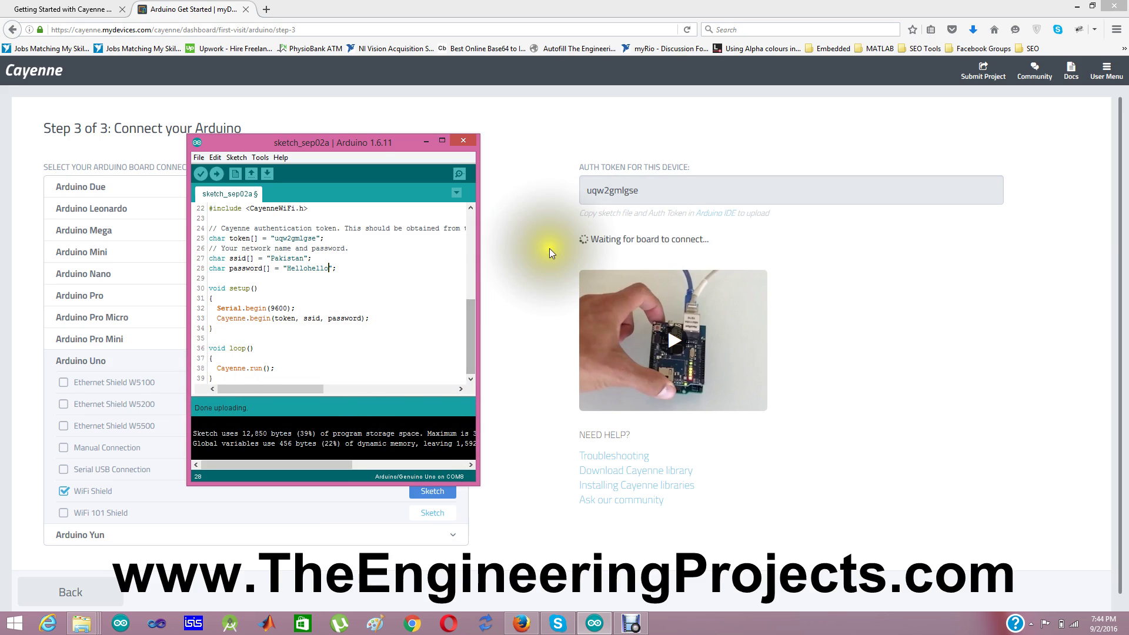
Minimize the Arduino IDE so Cayenne detects the Uno and opens its dashboard.
click(426, 141)
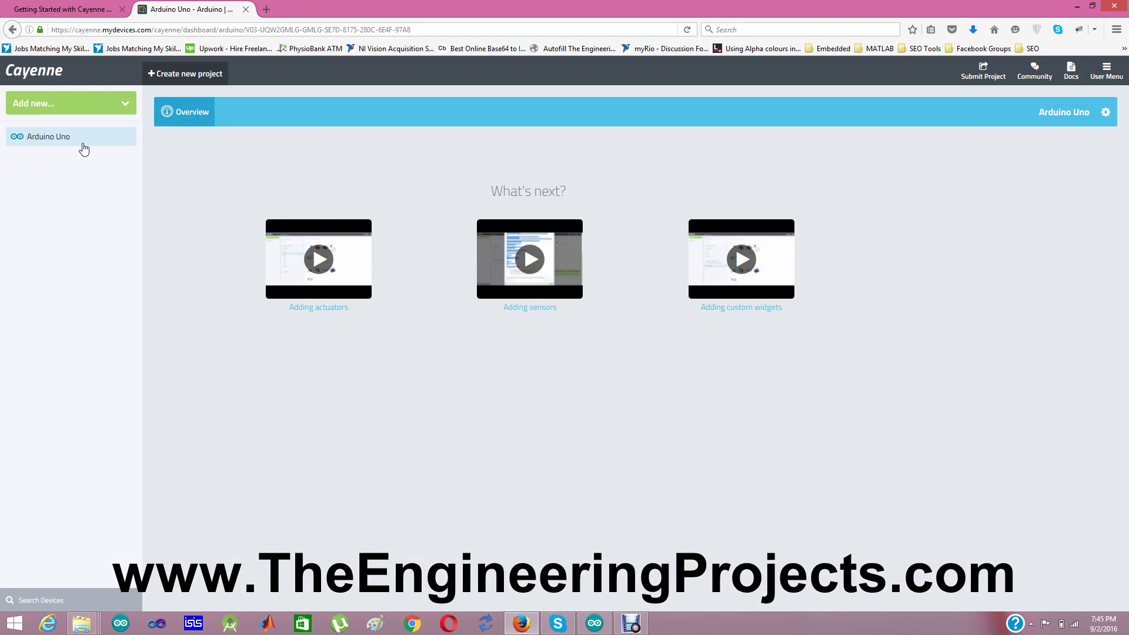
Return to The Engineering Projects article and scroll to its Arduino LED Blinking Project section.
click(22, 9)
click(163, 334)
scroll(163, 334, down, 1)
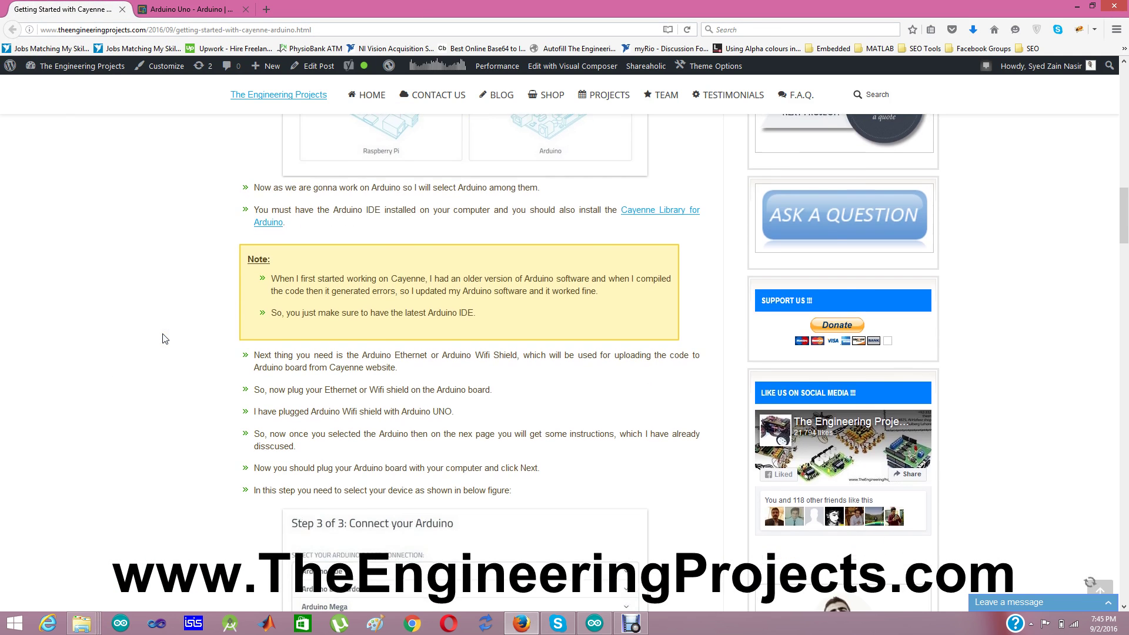
scroll(163, 339, down, 8)
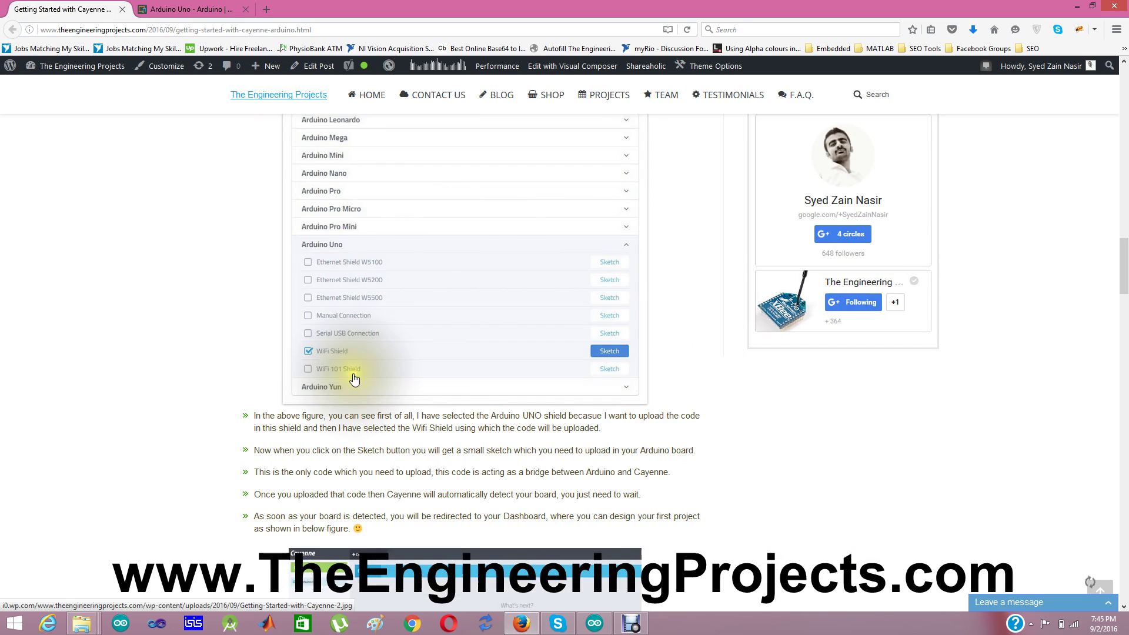
scroll(354, 379, down, 4)
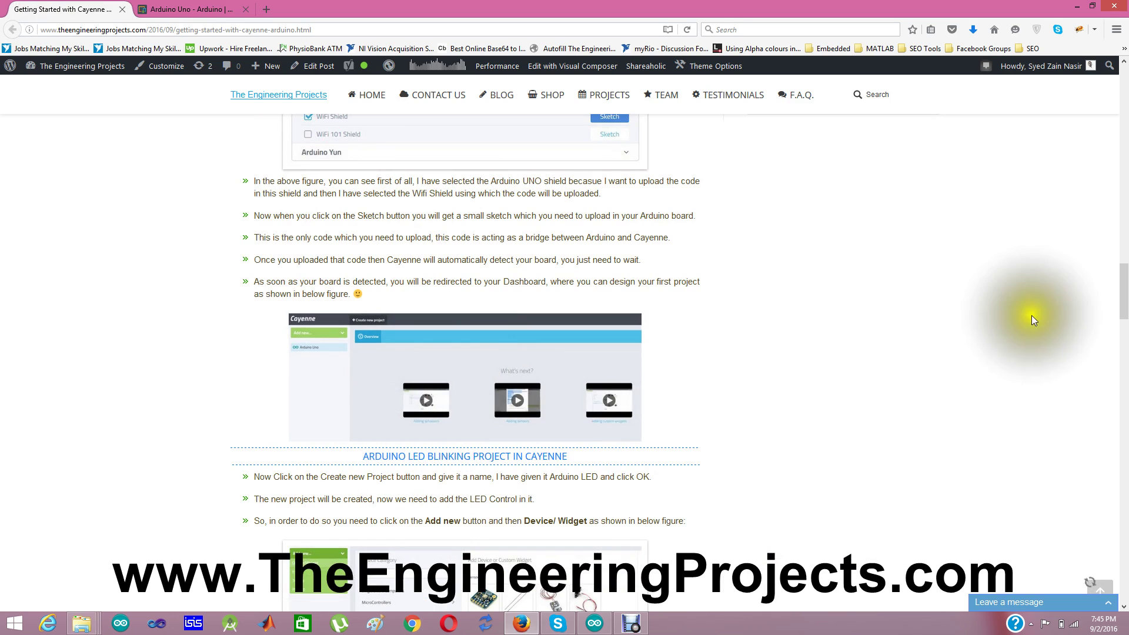
drag(1120, 287, 1124, 335)
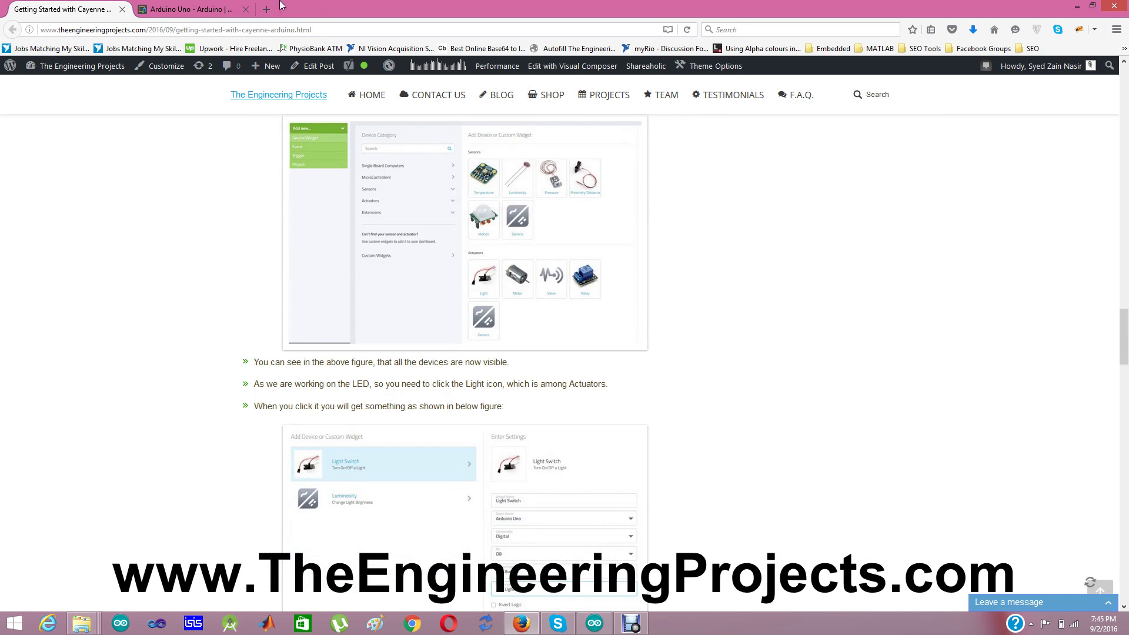
From the Cayenne dashboard, choose Add new > Device/Widget and pick the Light actuator.
click(202, 8)
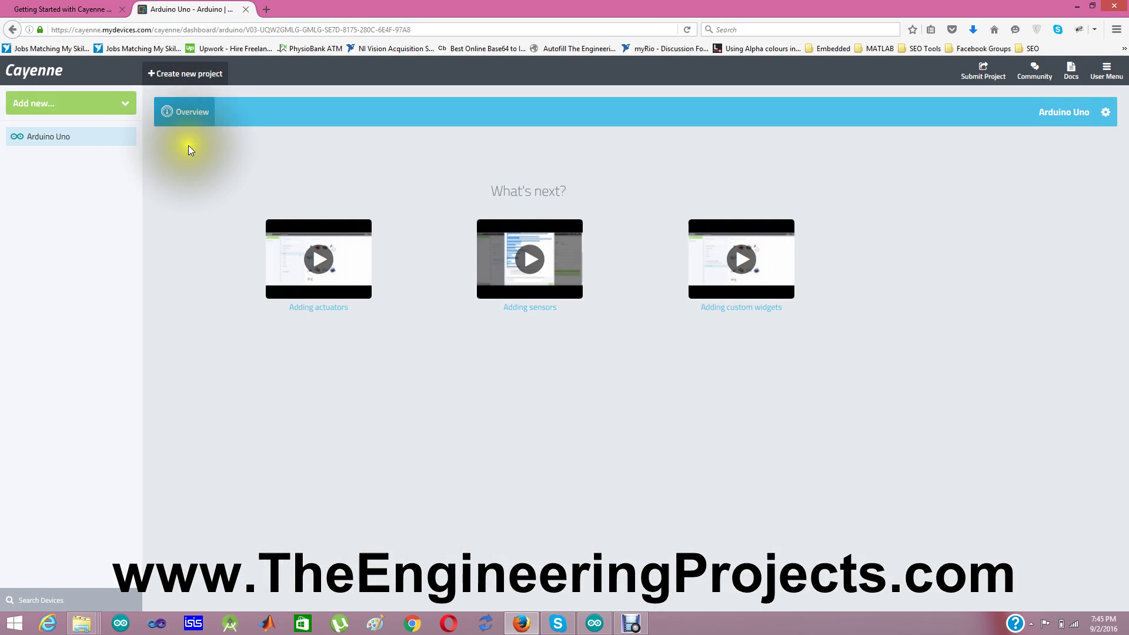
click(121, 104)
click(45, 127)
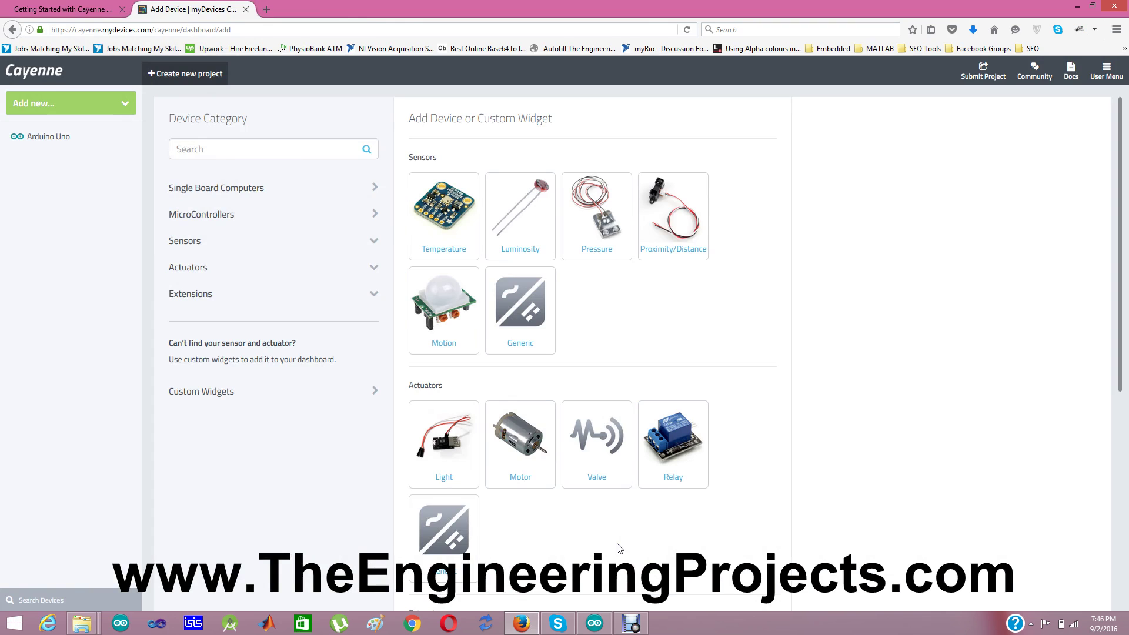
click(450, 445)
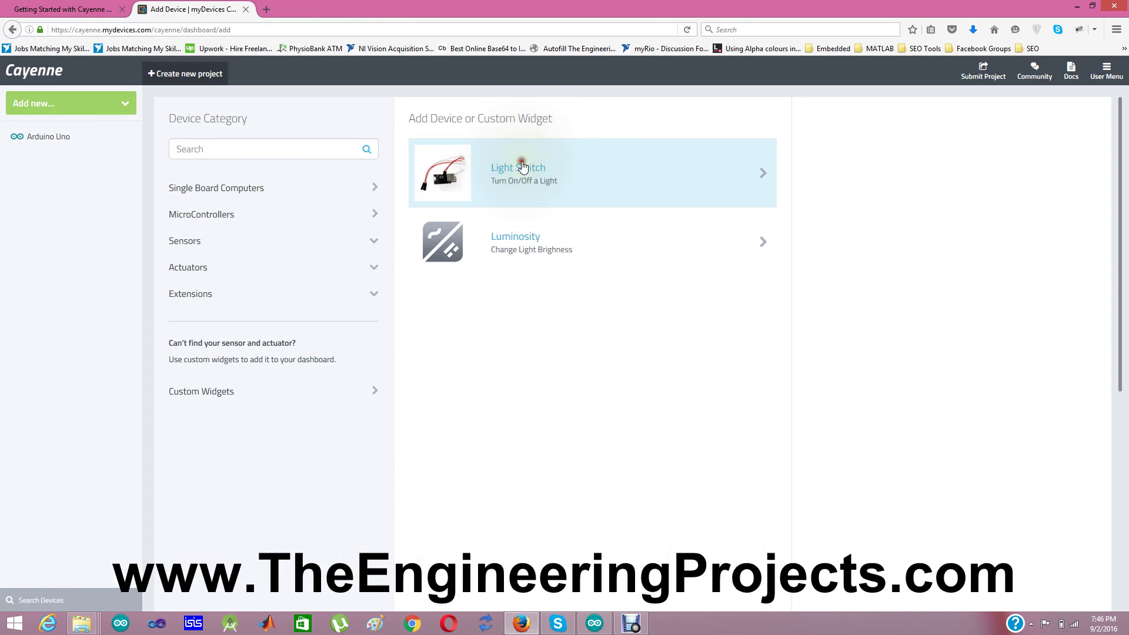
Choose the Light Switch widget and connect it to the Arduino Uno's pin D8.
click(605, 191)
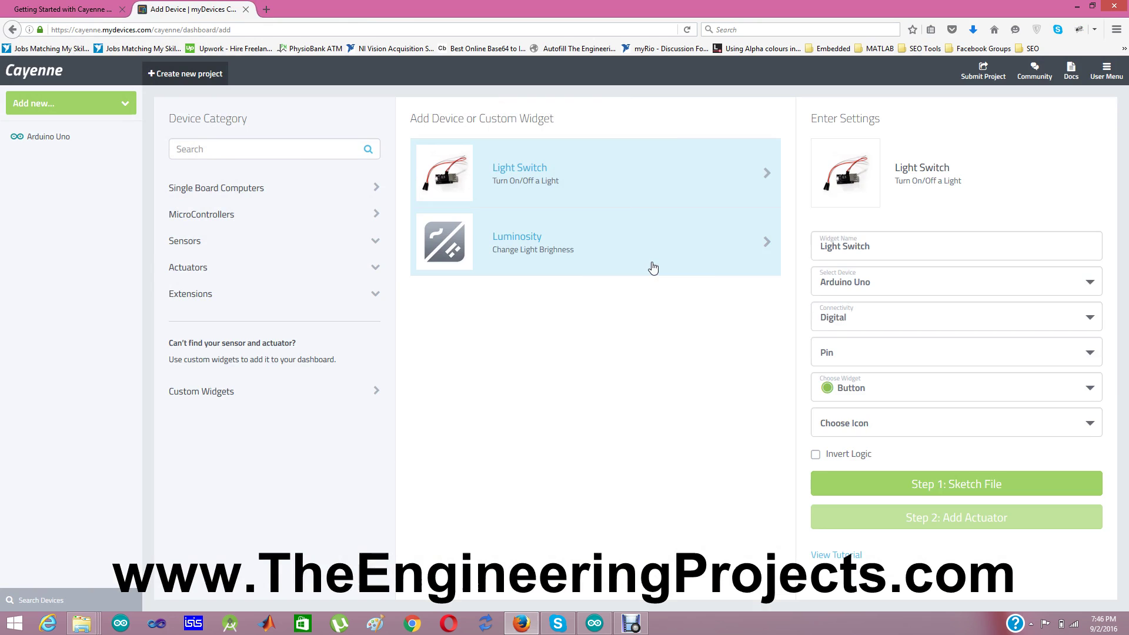
click(1089, 358)
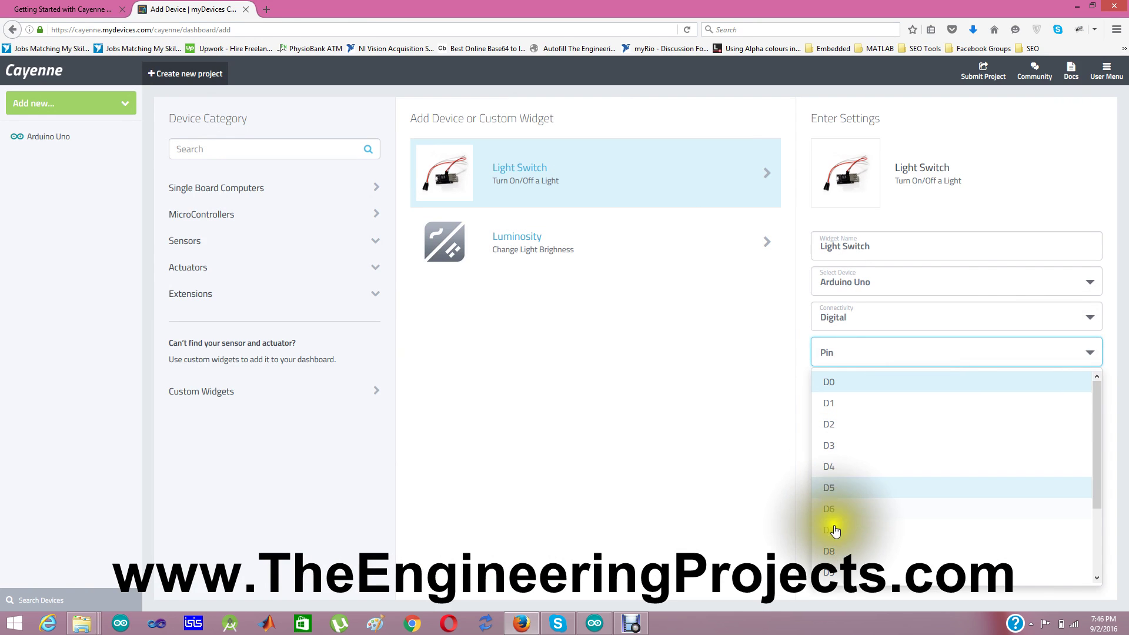
click(832, 550)
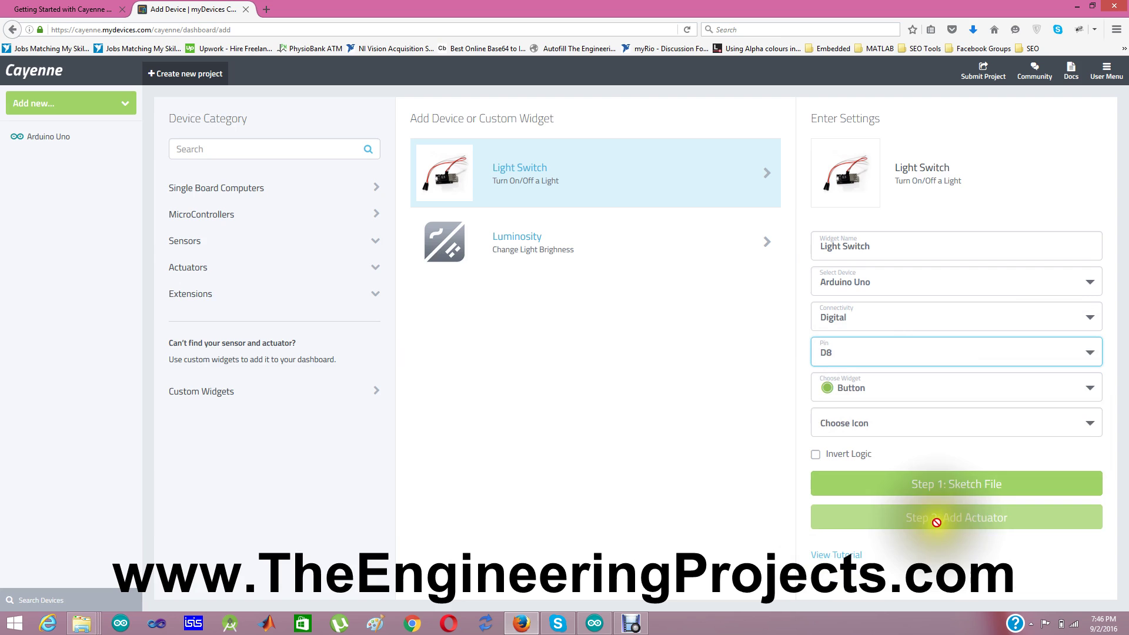
View the Light Switch sketch code, close it, and reselect the Light Switch widget.
click(956, 486)
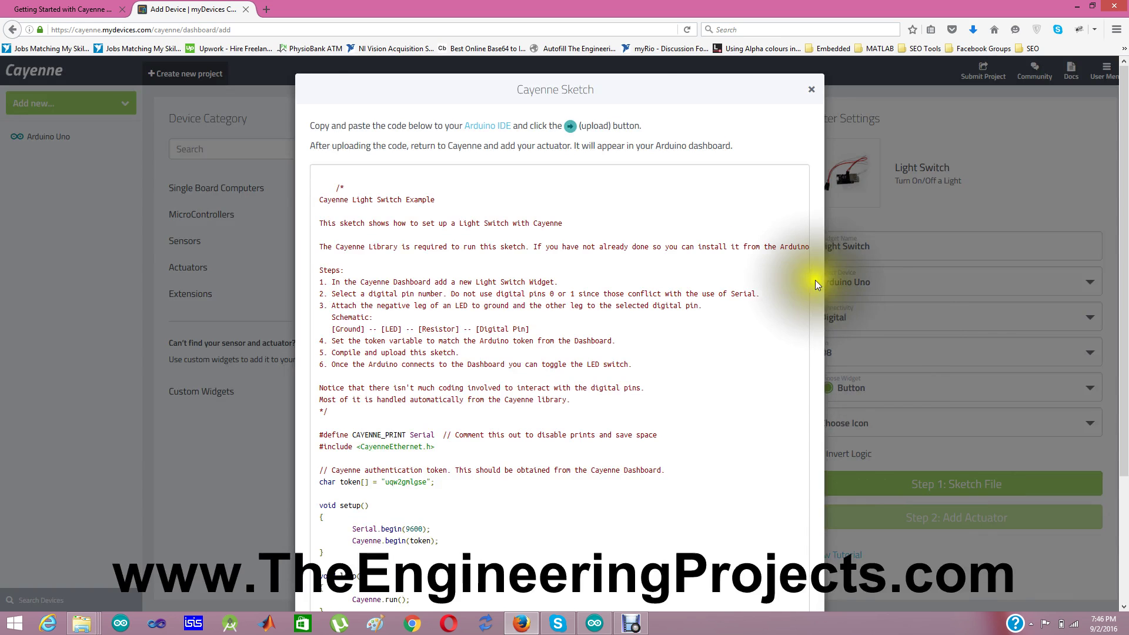
click(810, 89)
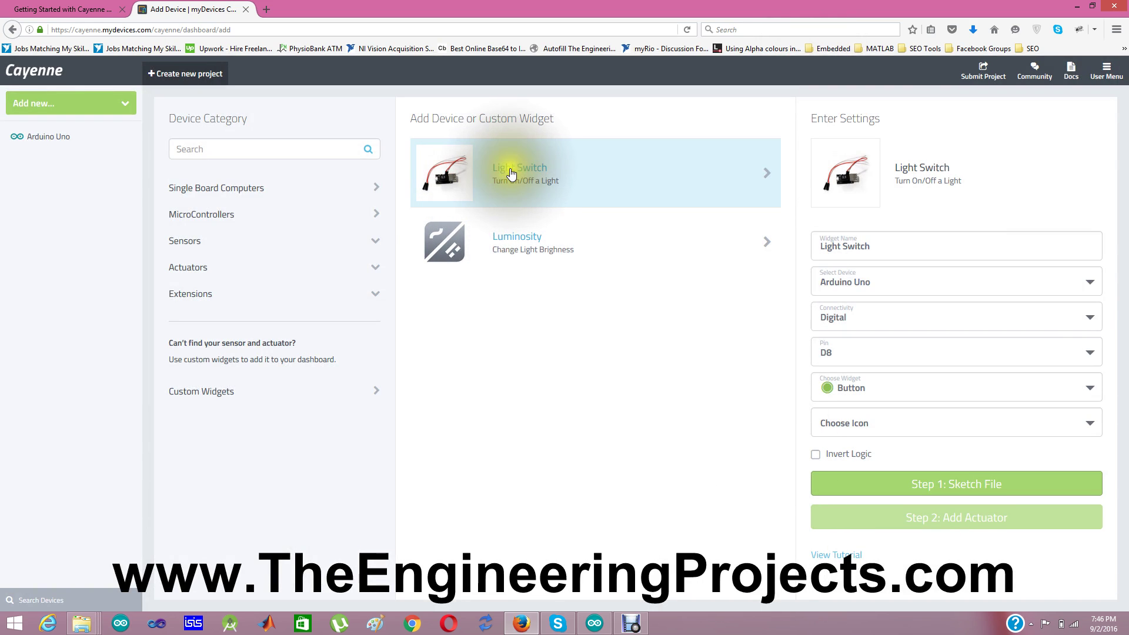
click(523, 183)
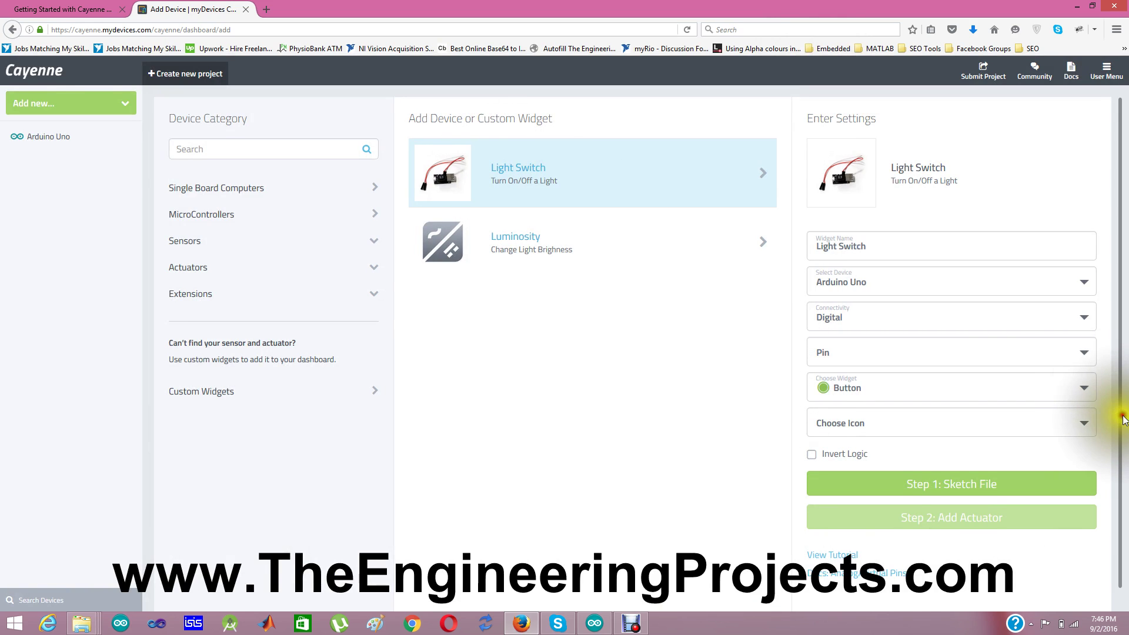
scroll(1121, 400, down, 1)
scroll(1121, 388, up, 1)
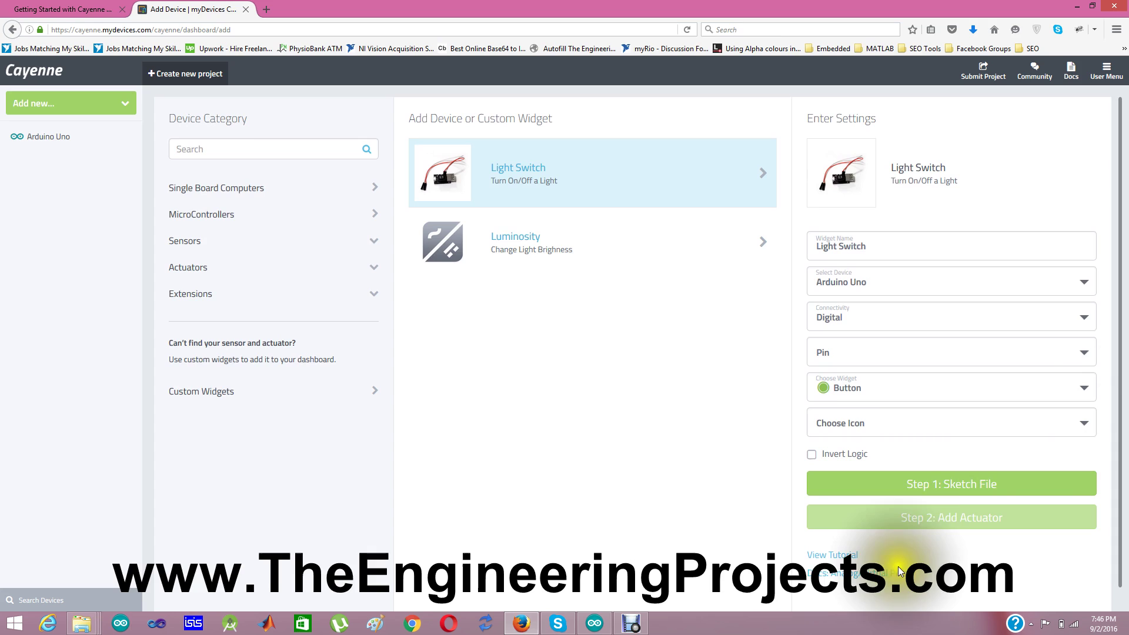
click(932, 517)
click(908, 520)
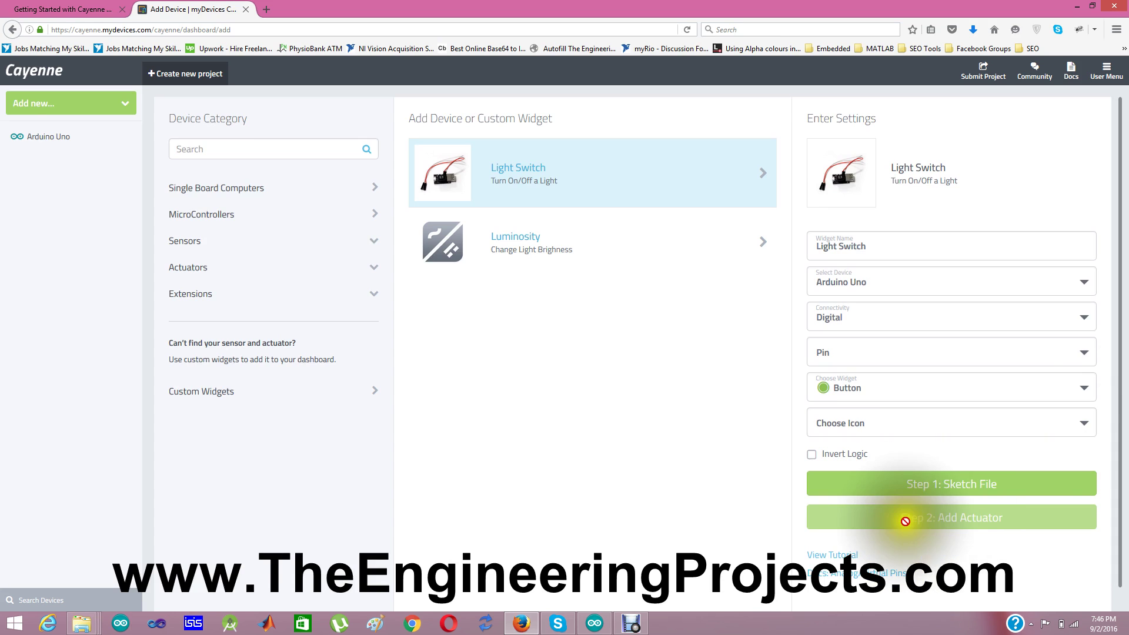
Give the switch the Light icon and pin D8, then add the actuator.
click(1088, 430)
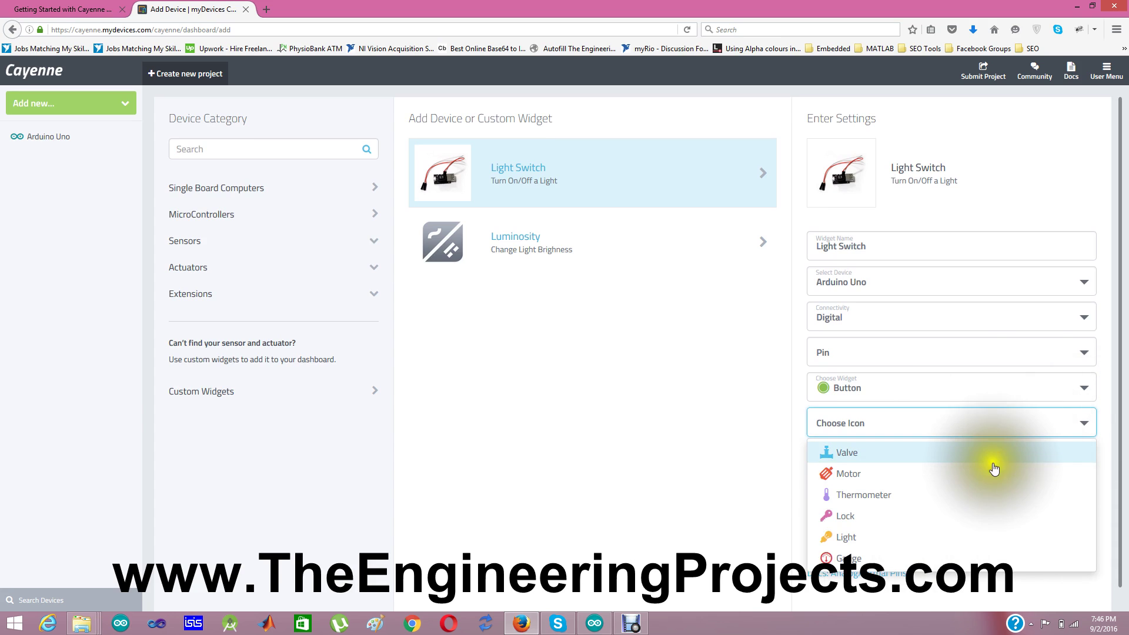
click(842, 536)
click(1084, 352)
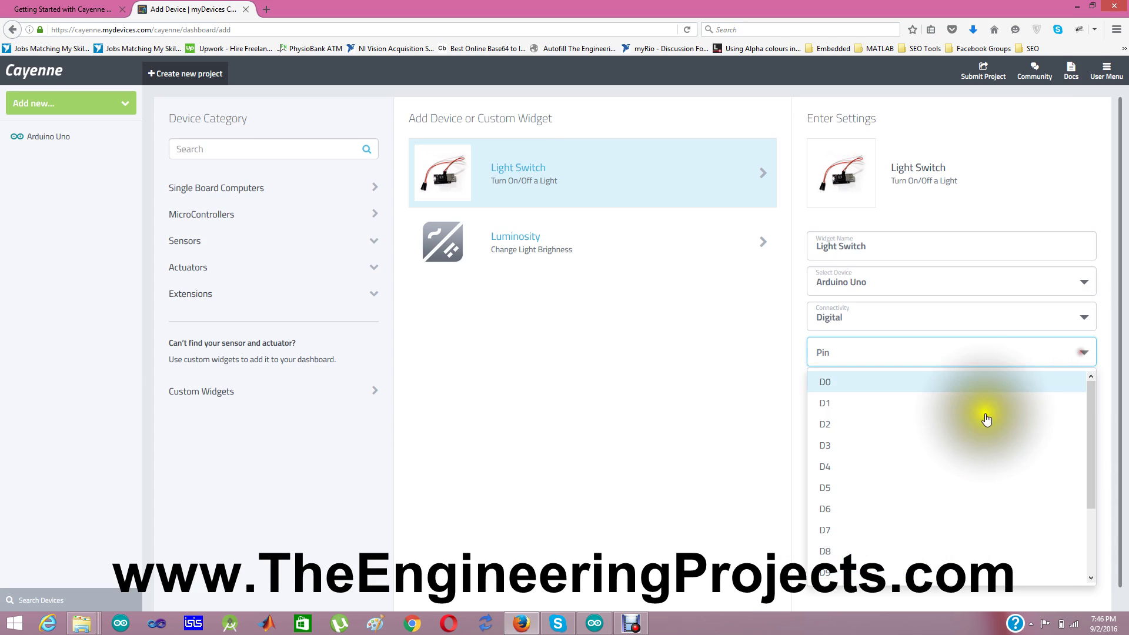
click(826, 550)
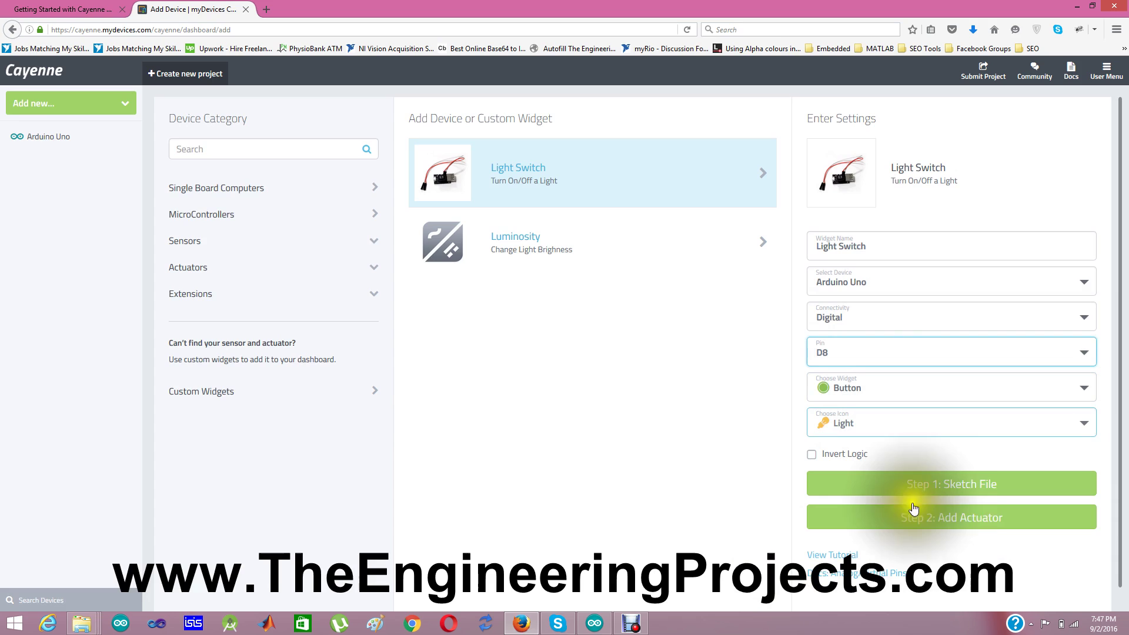
click(949, 530)
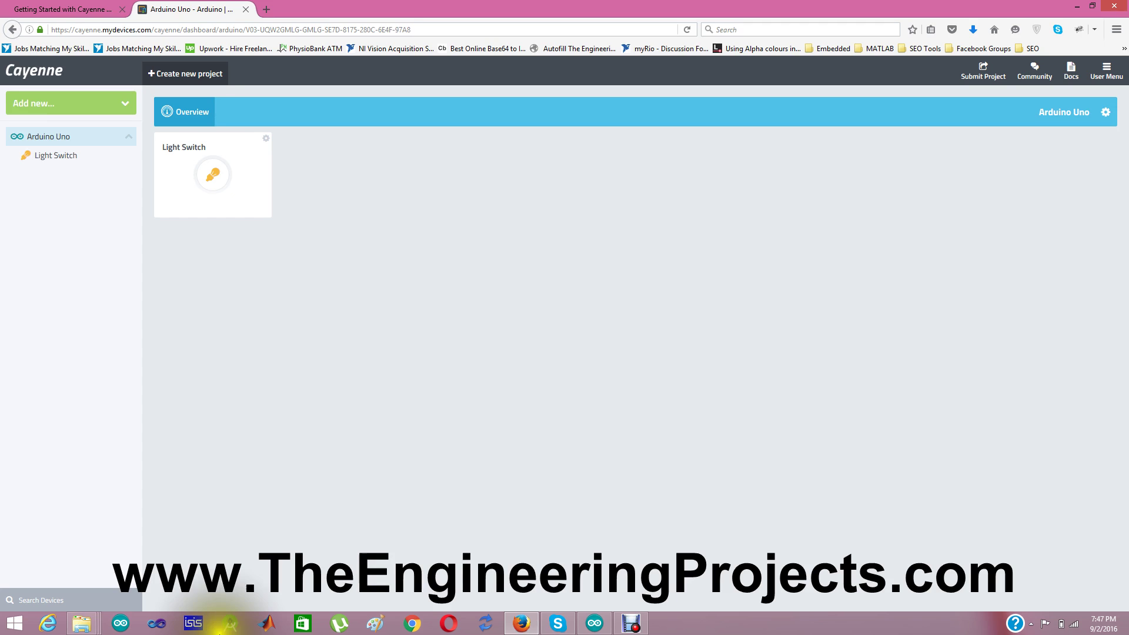
In Skype, open Call > Video > Video Settings to preview the board's LED.
click(558, 625)
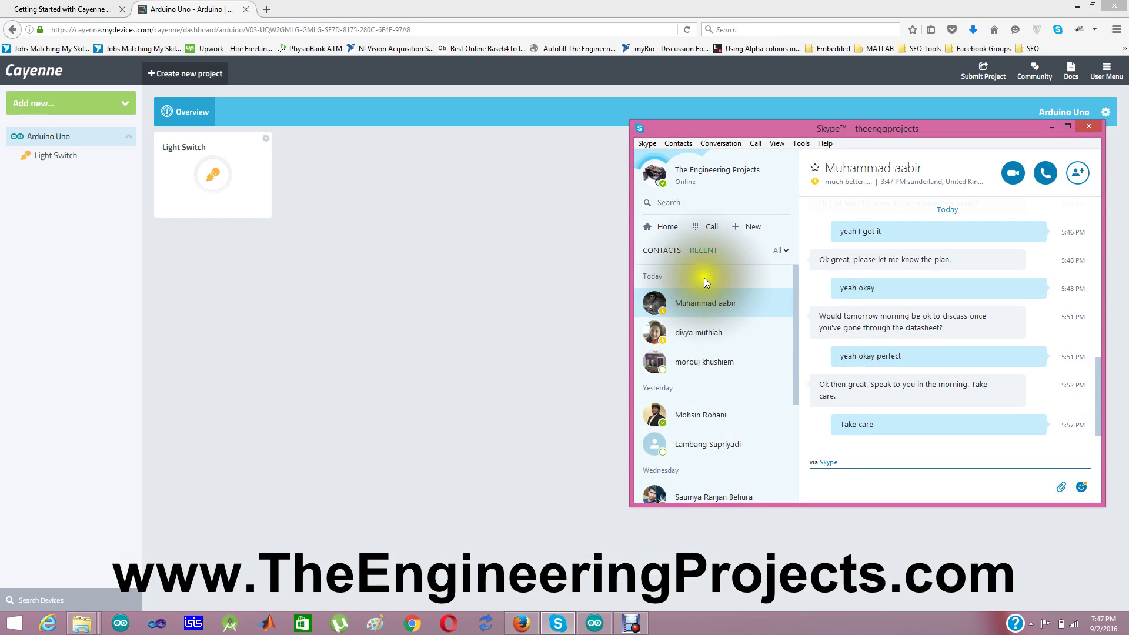
click(662, 249)
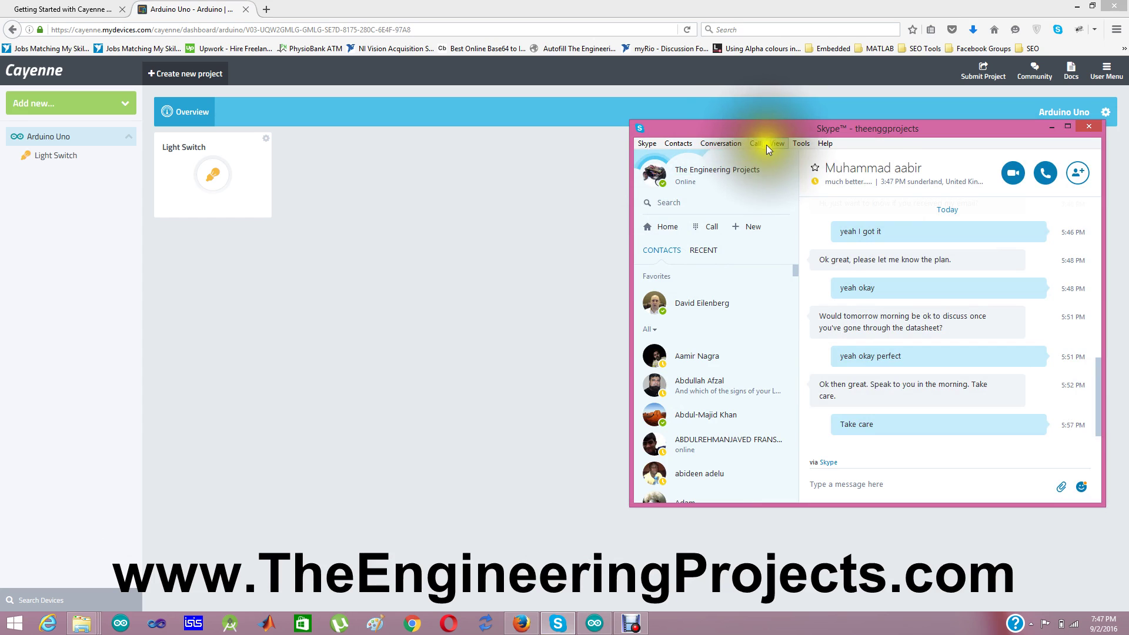
click(640, 141)
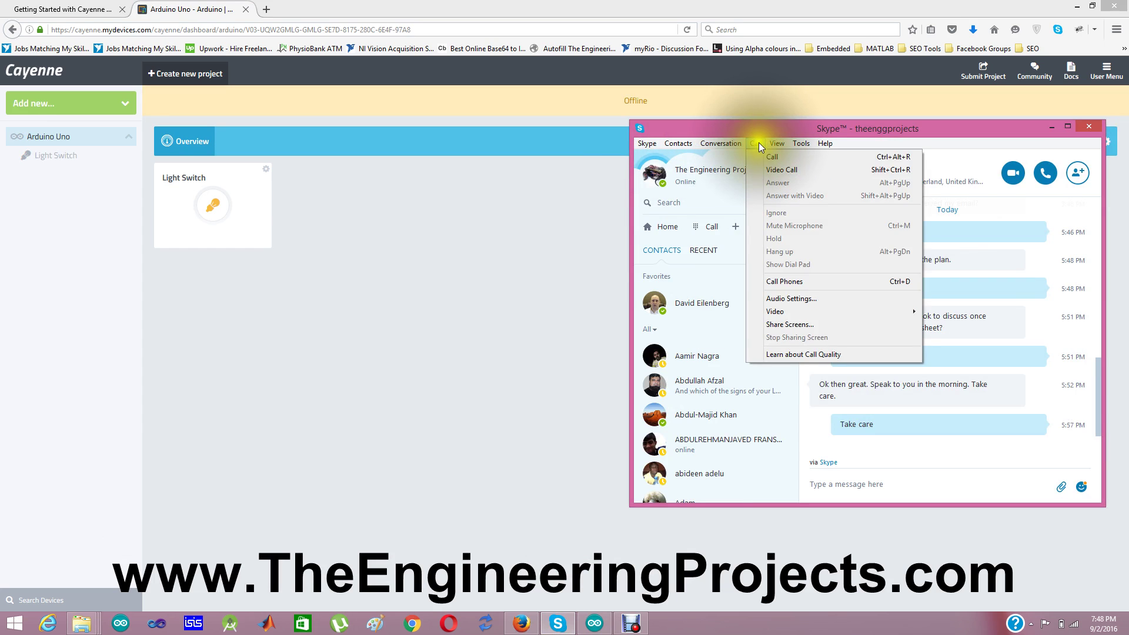
click(759, 143)
click(757, 144)
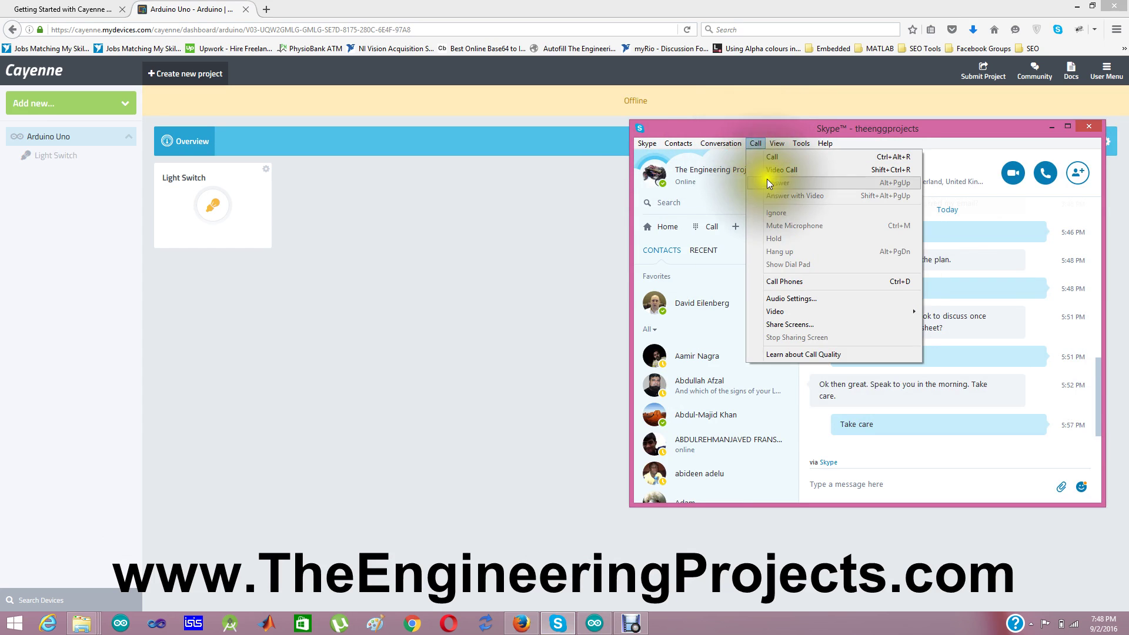
mouse_move(799, 313)
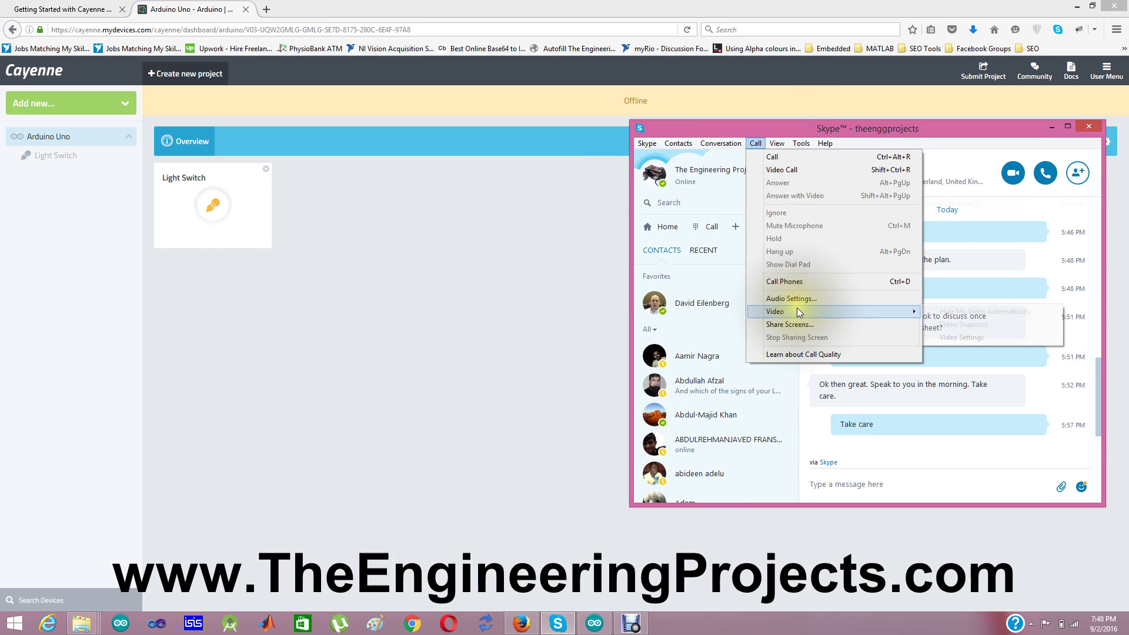
click(959, 338)
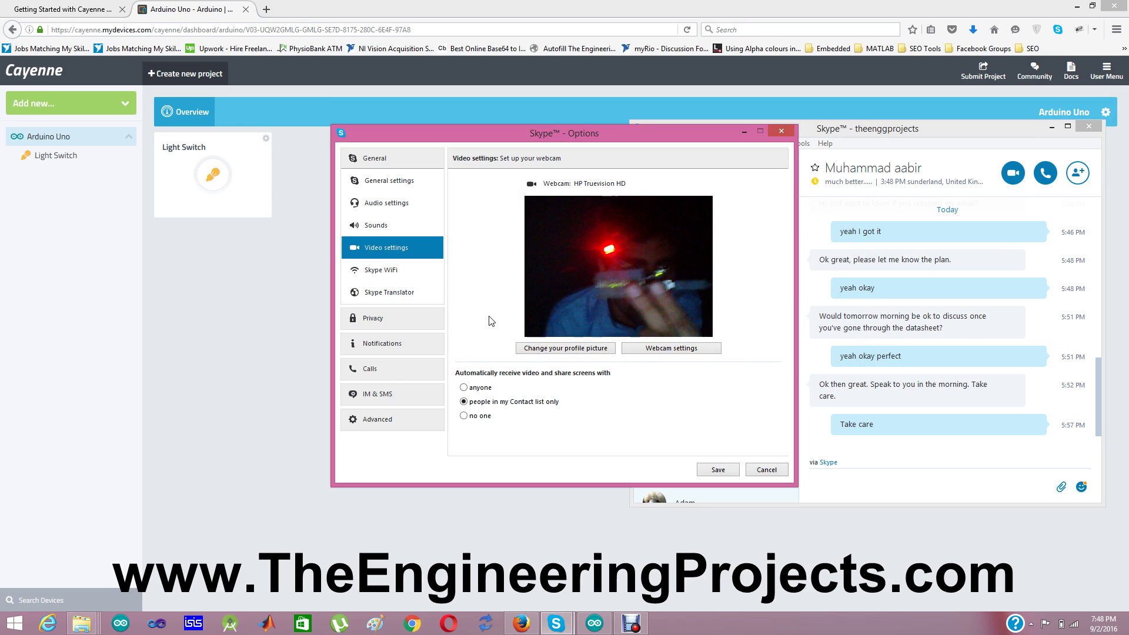
Put the Cayenne dashboard on the left and the Skype webcam preview on the right.
click(218, 179)
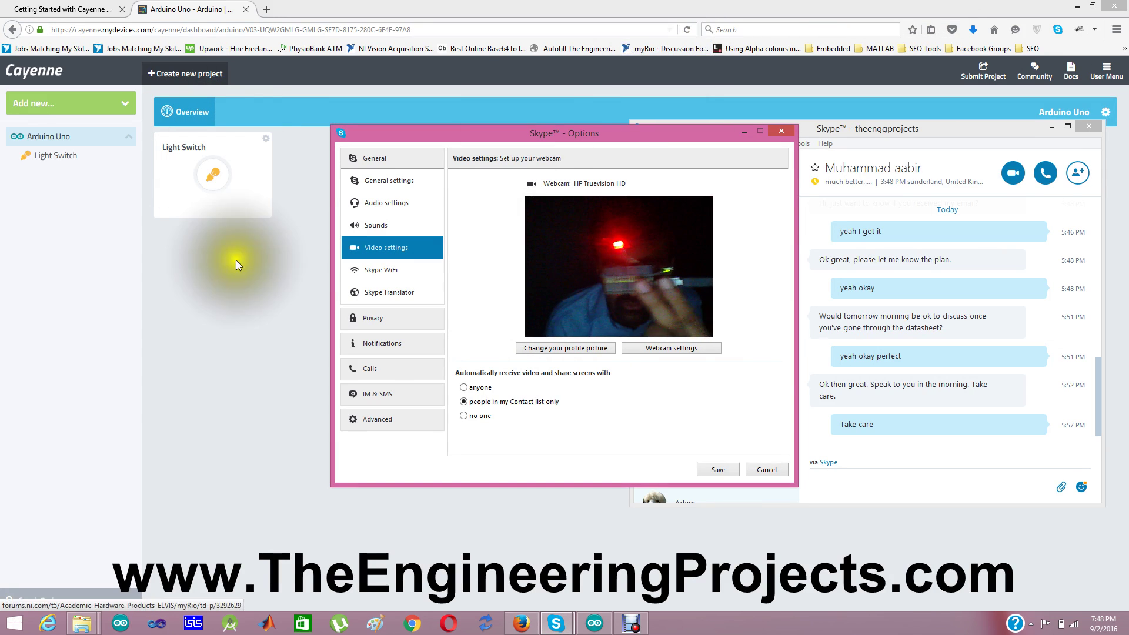
click(212, 182)
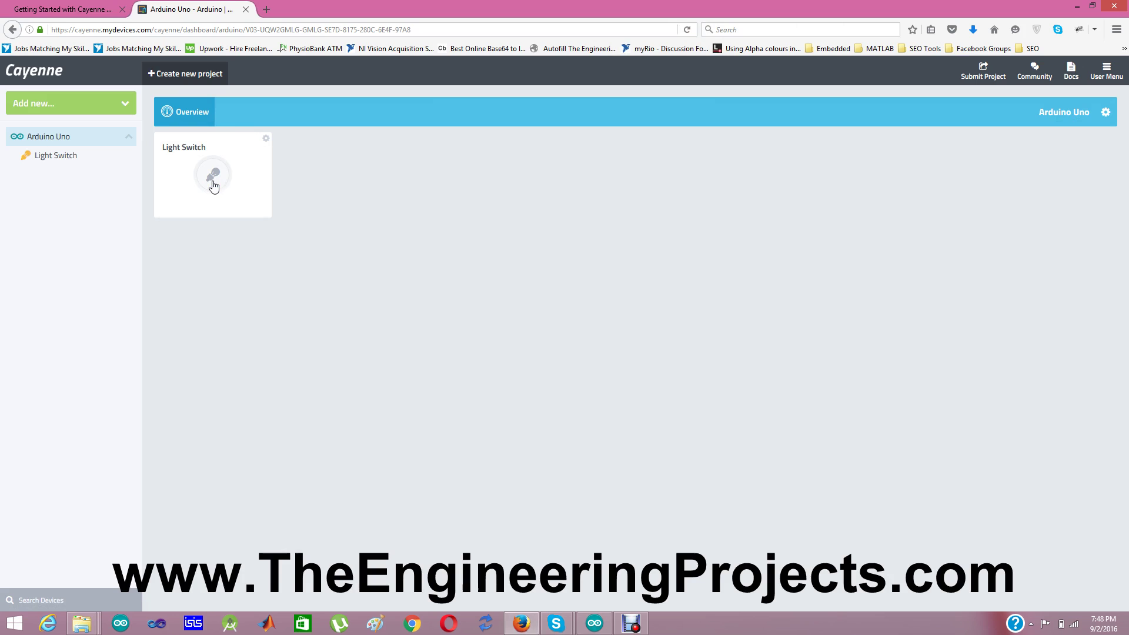
double_click(605, 5)
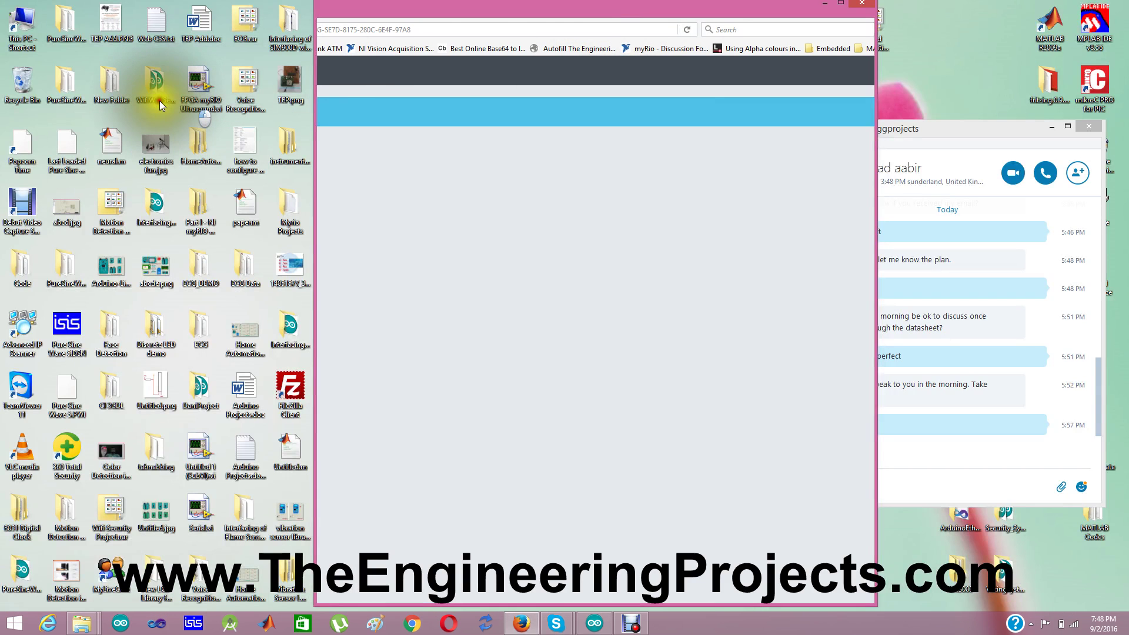
drag(596, 5, 1, 65)
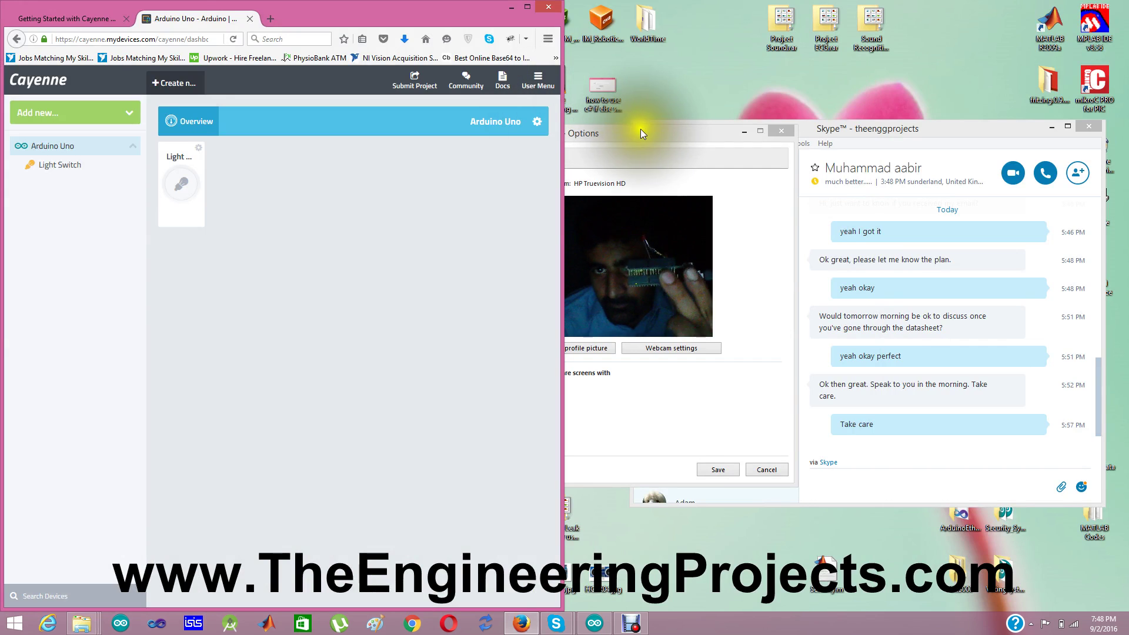
drag(641, 129, 929, 91)
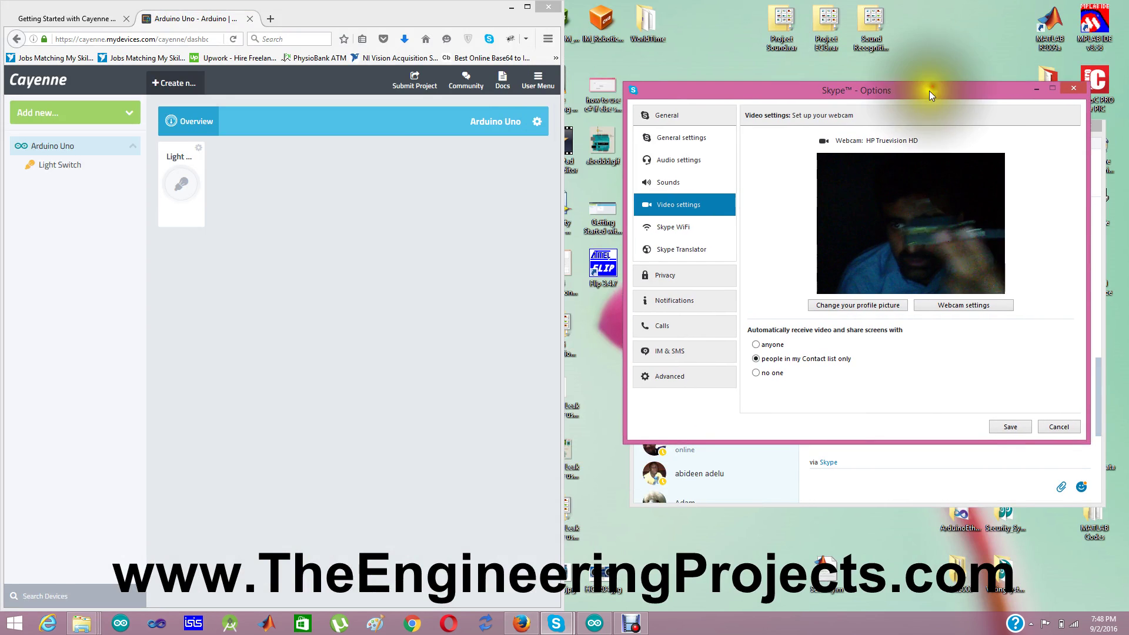
Toggle the Light Switch bulb repeatedly, watching the LED light and go dark, ending off.
click(181, 186)
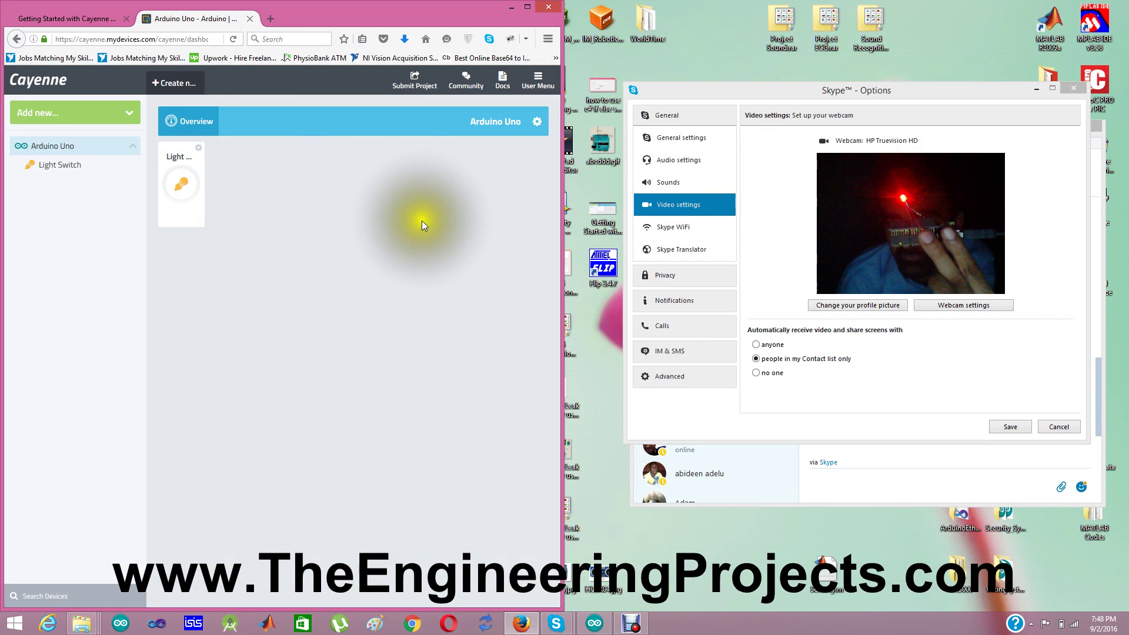
click(180, 187)
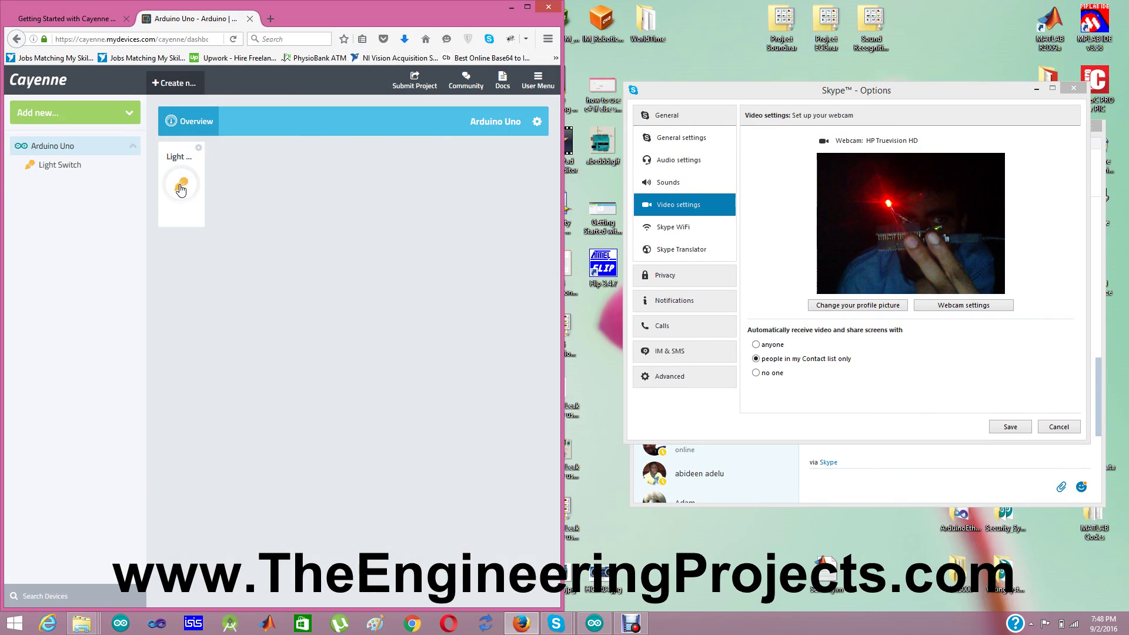
click(180, 187)
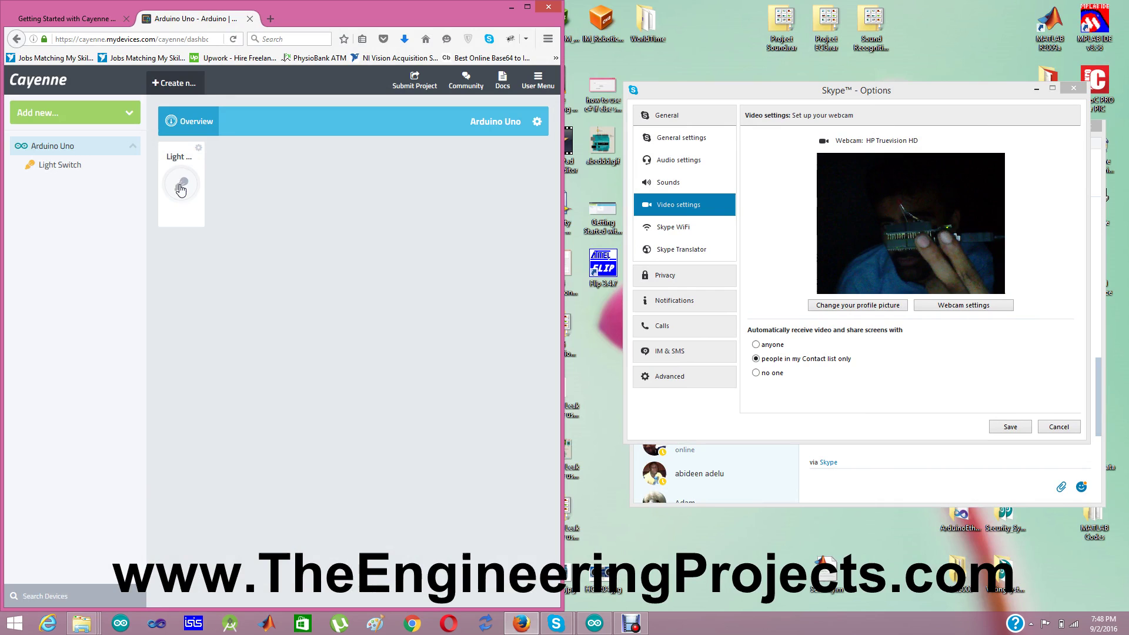
click(181, 187)
click(181, 187)
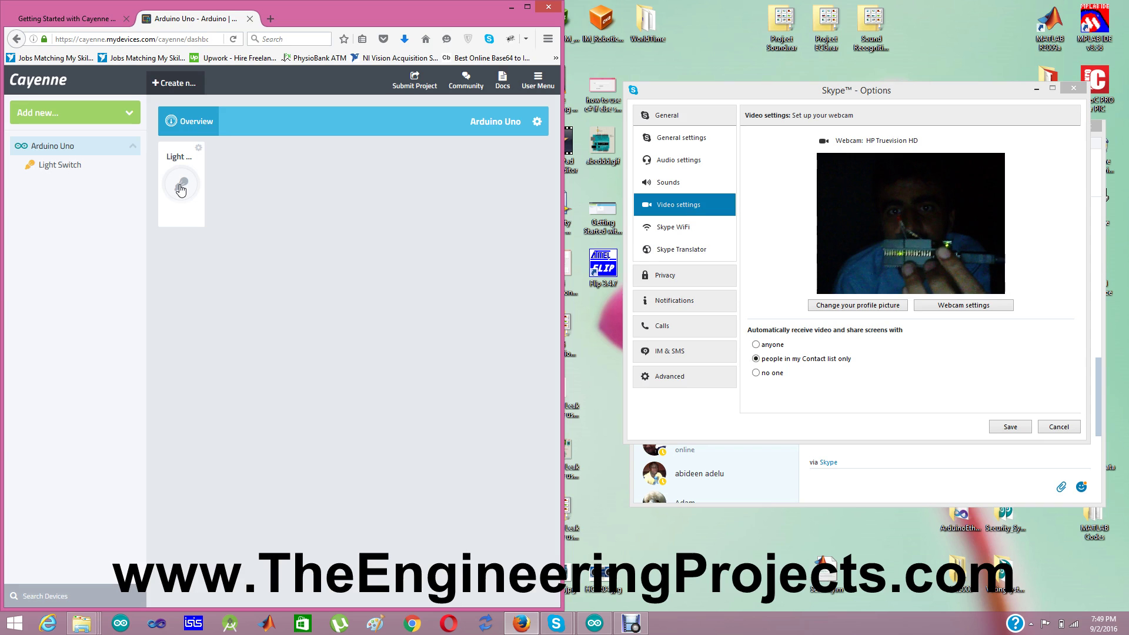
click(180, 187)
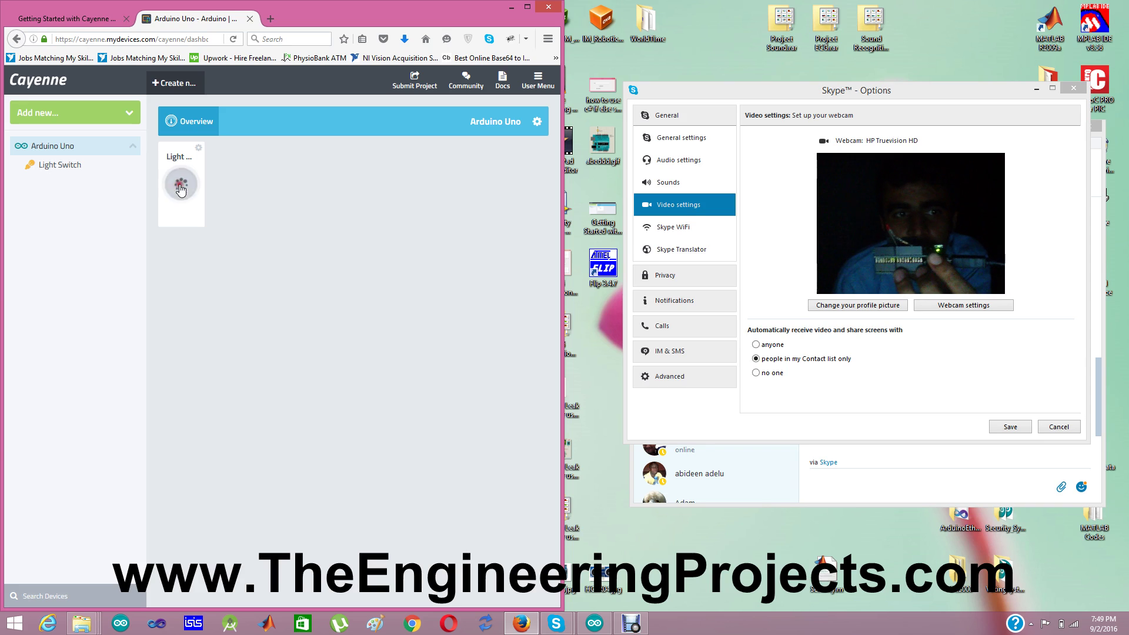
click(181, 187)
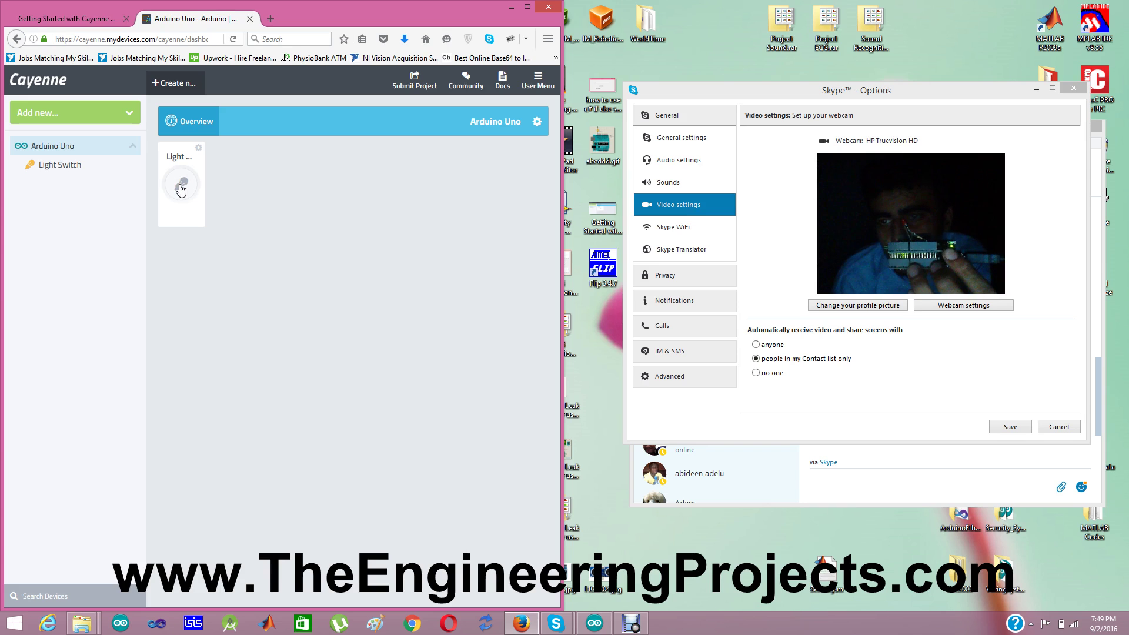
Close Skype Options and Skype, then show the Getting Started with Cayenne tab in a maximized Firefox.
click(1072, 87)
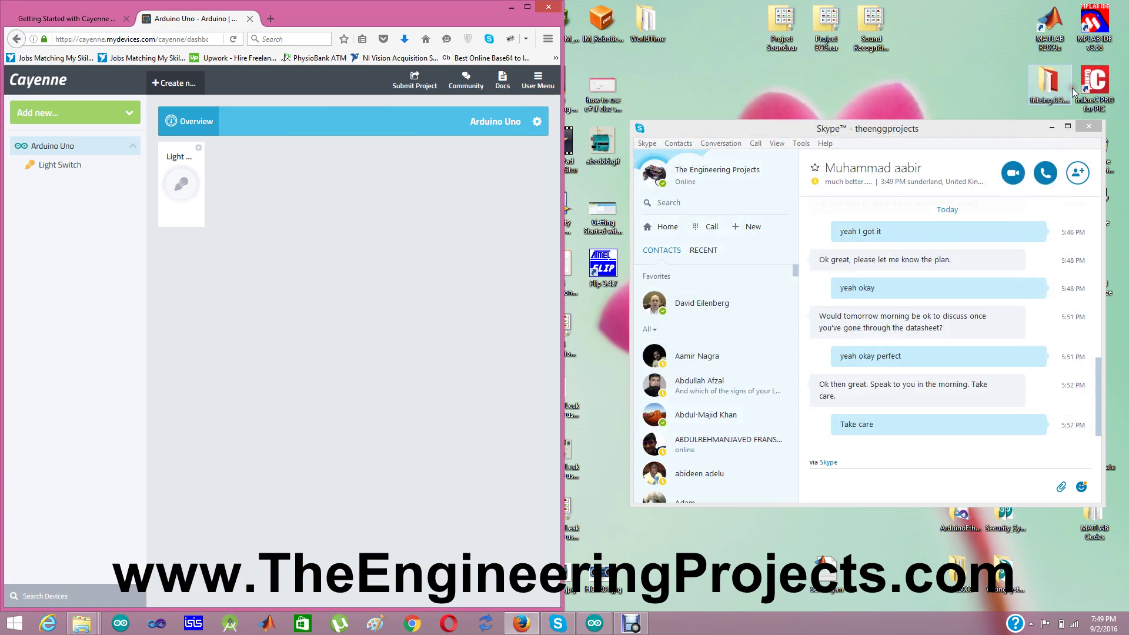
click(1090, 128)
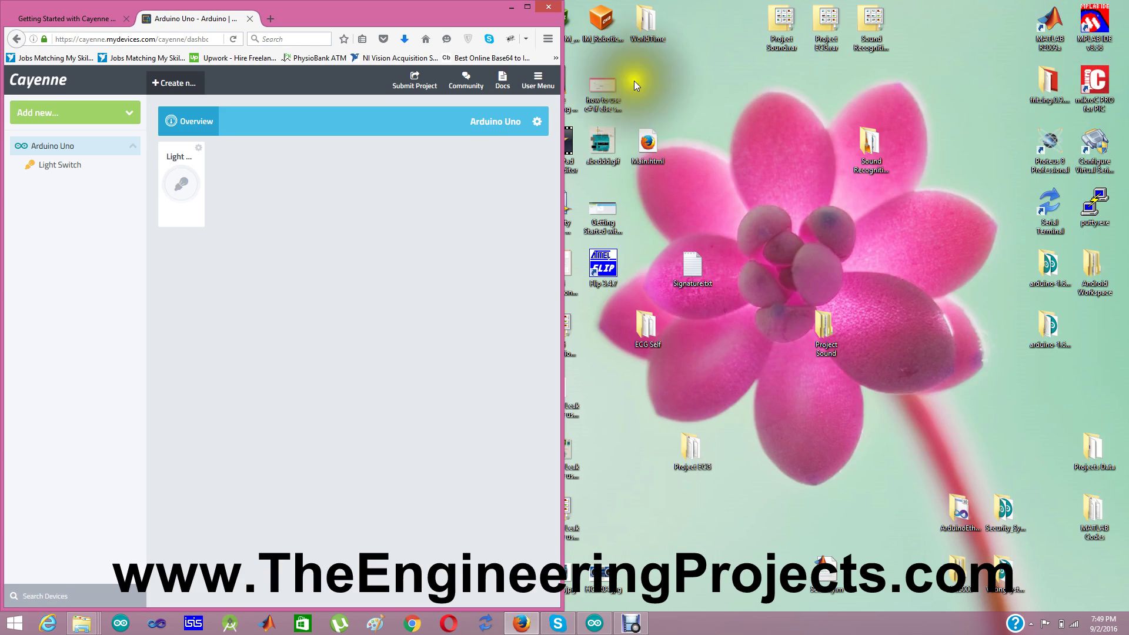
click(527, 7)
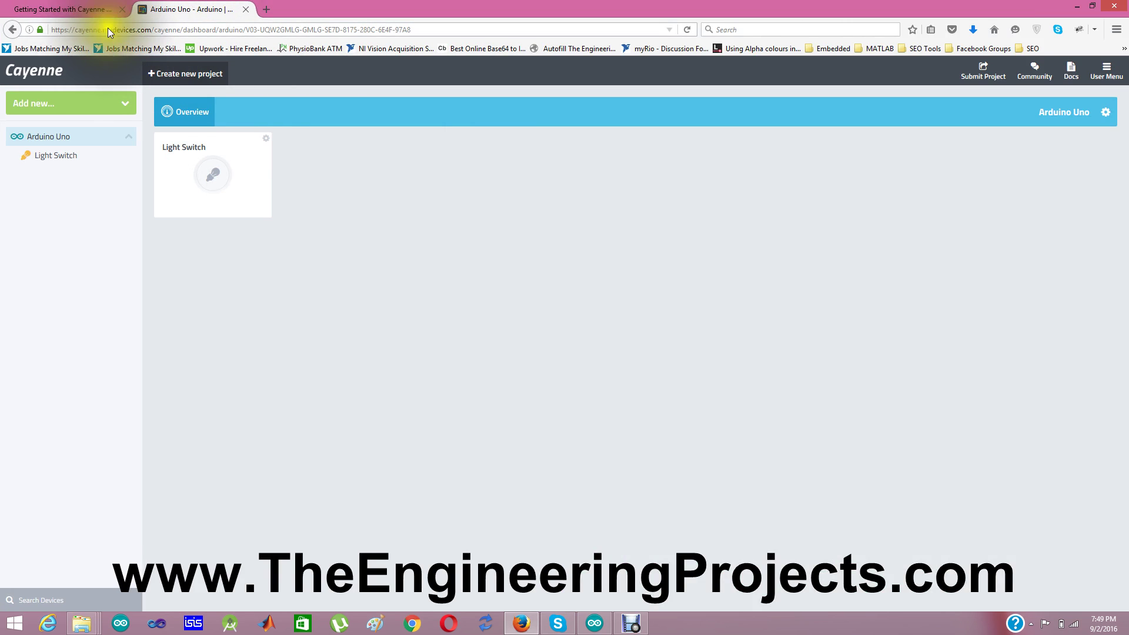
click(77, 8)
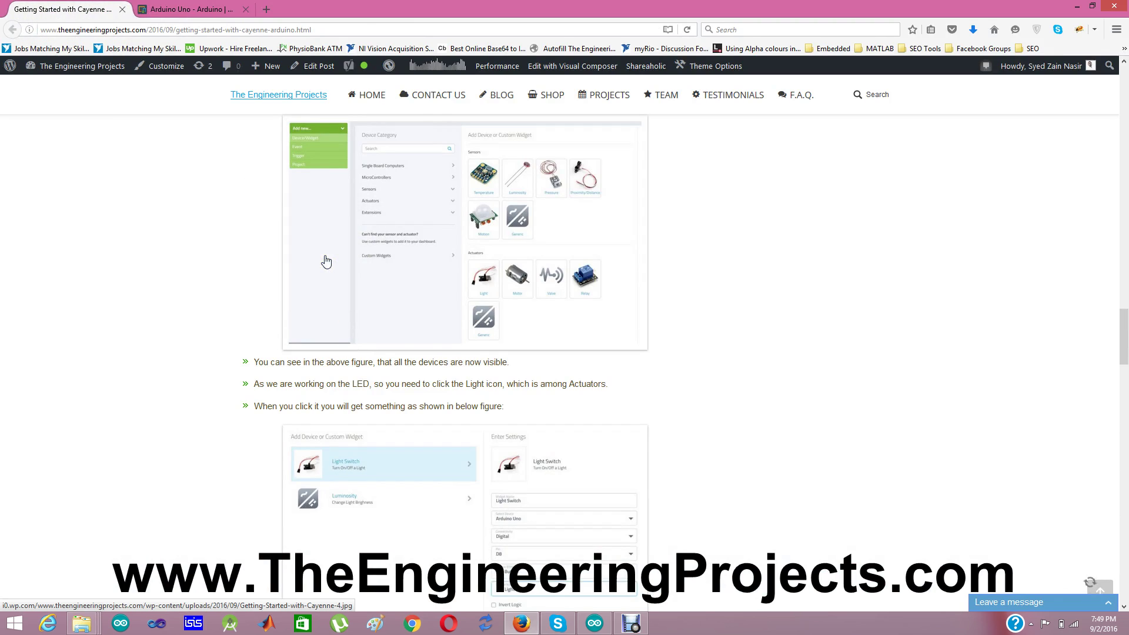